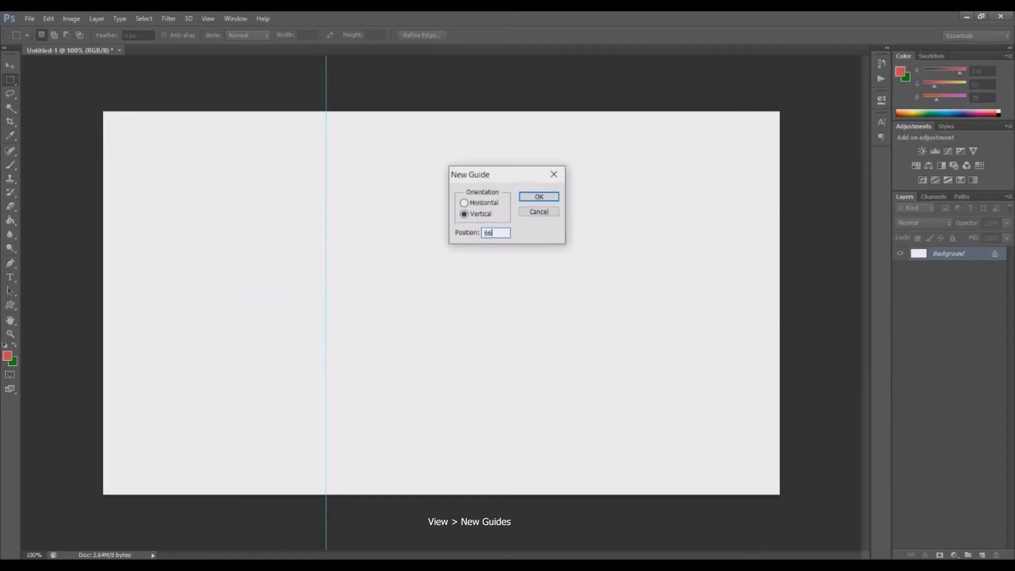
Place the second vertical guide at position 66 and add a horizontal guide at 50%
key(Return)
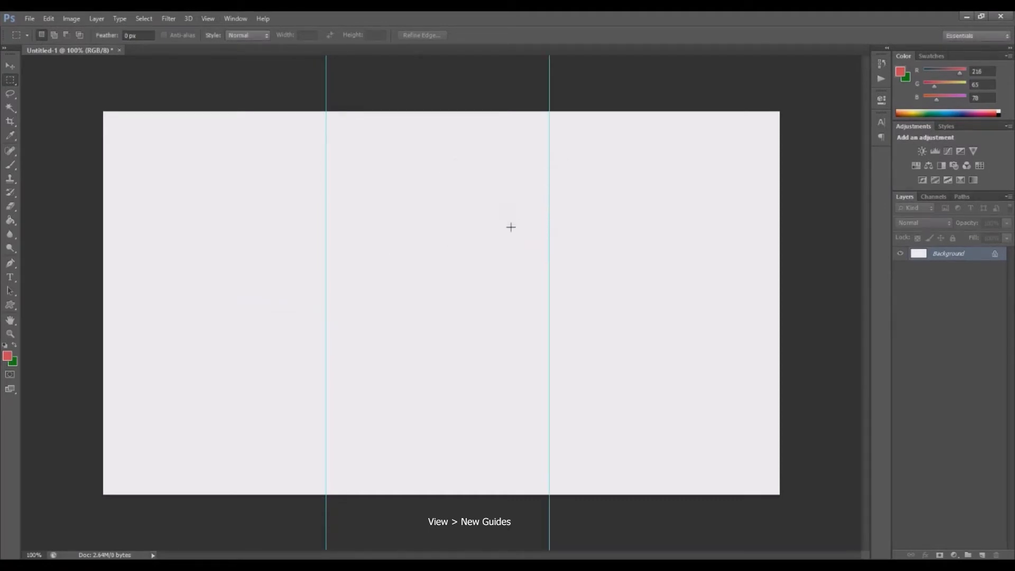
click(211, 19)
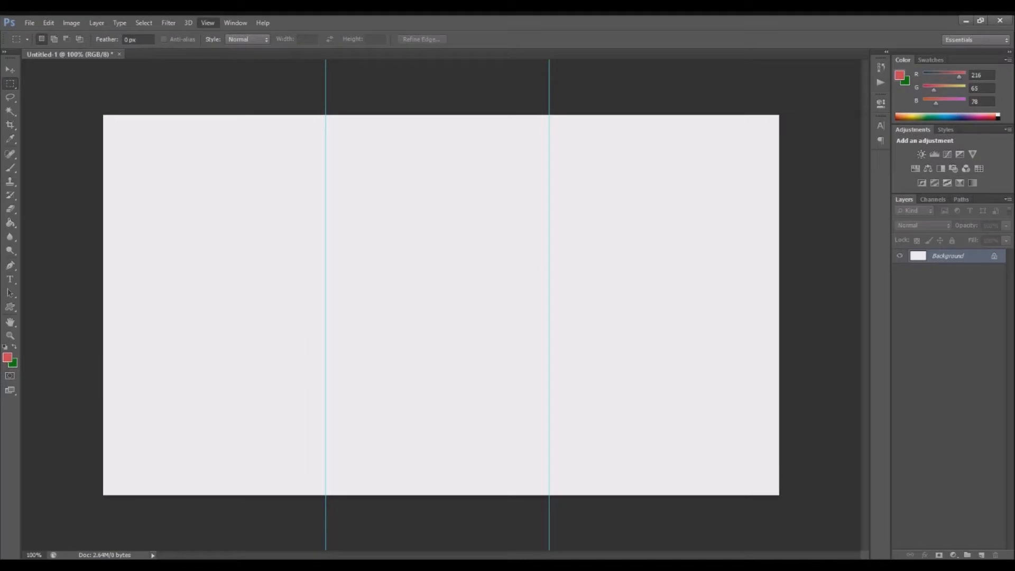
click(268, 315)
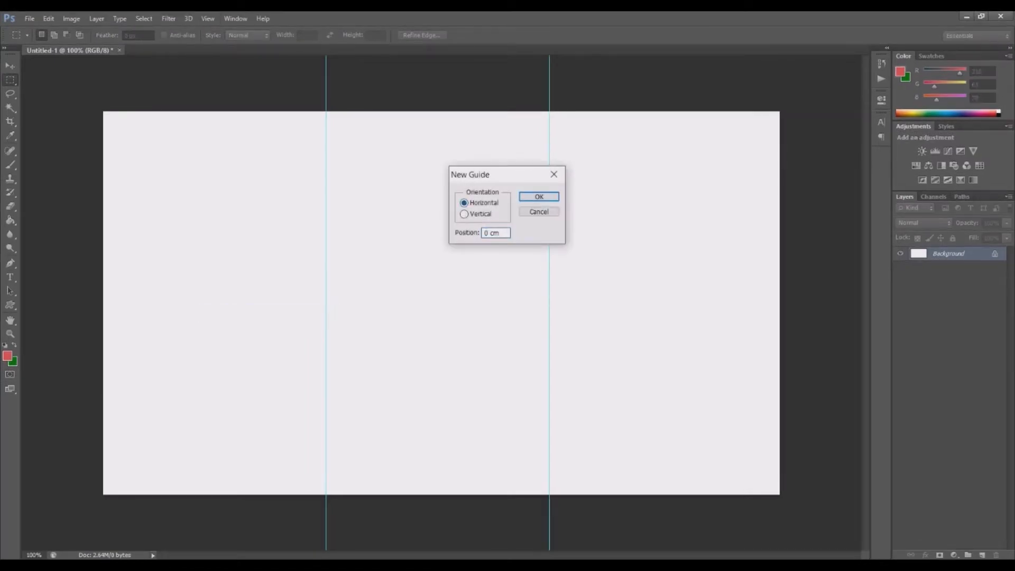
drag(500, 233, 483, 233)
text(50%)
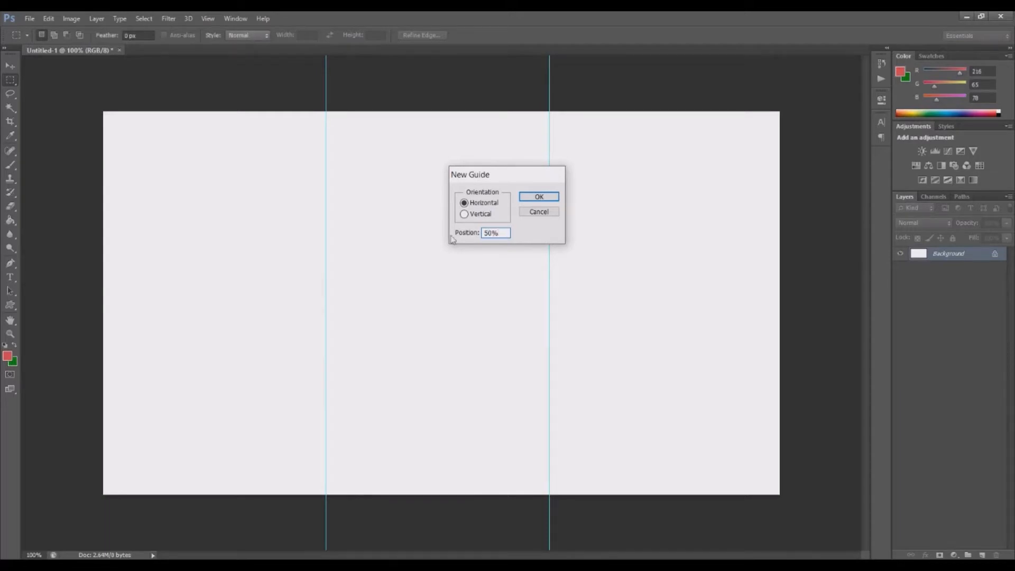
key(Return)
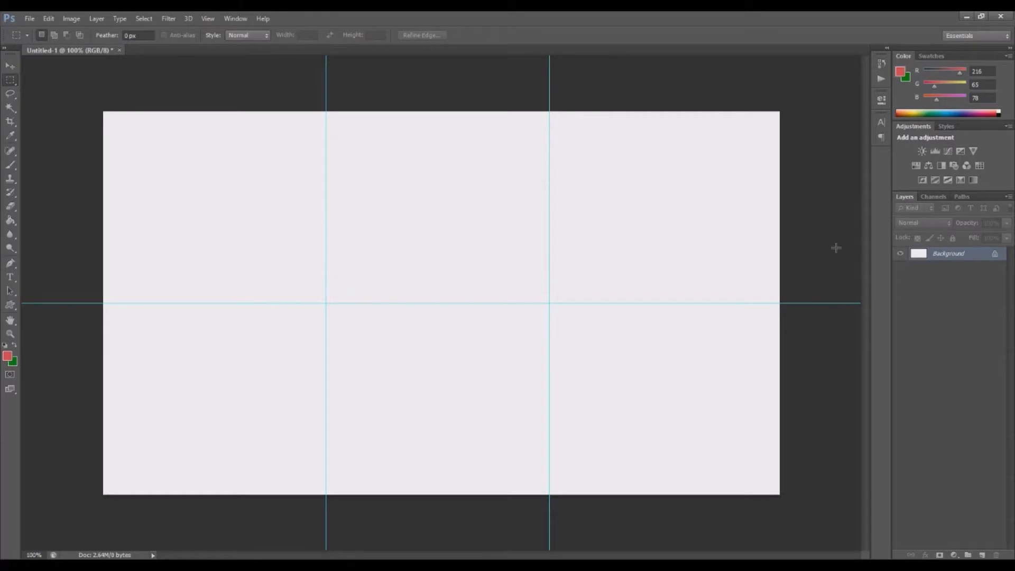
Create a new layer and fill the upper-left grid cell on it with the red foreground color
click(981, 555)
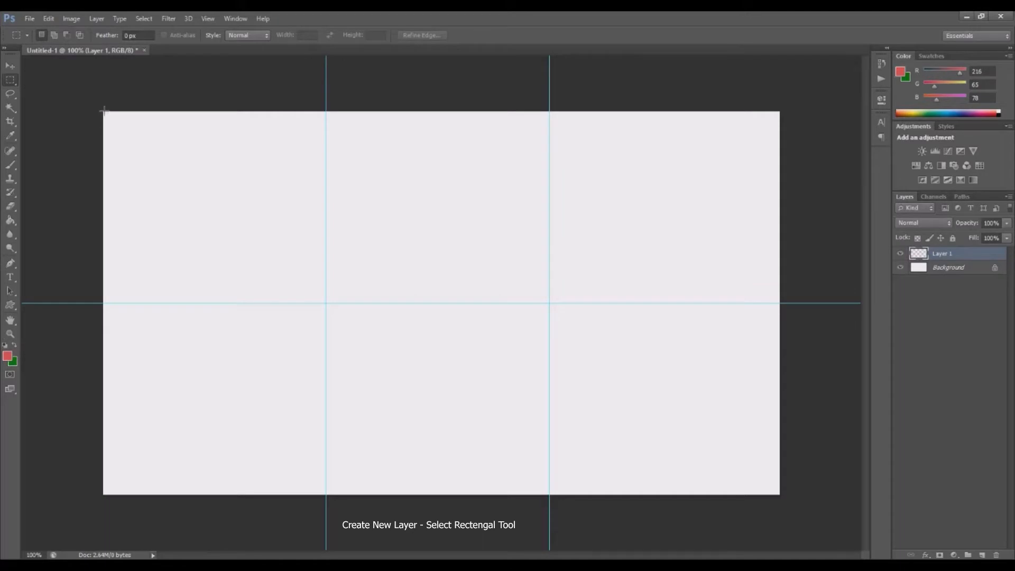
drag(103, 111, 324, 303)
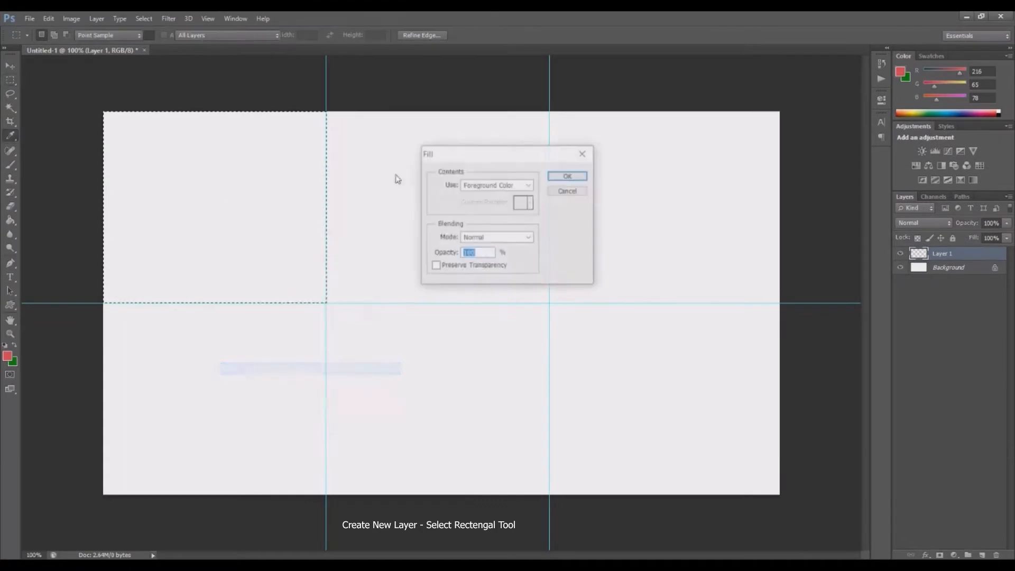
click(568, 176)
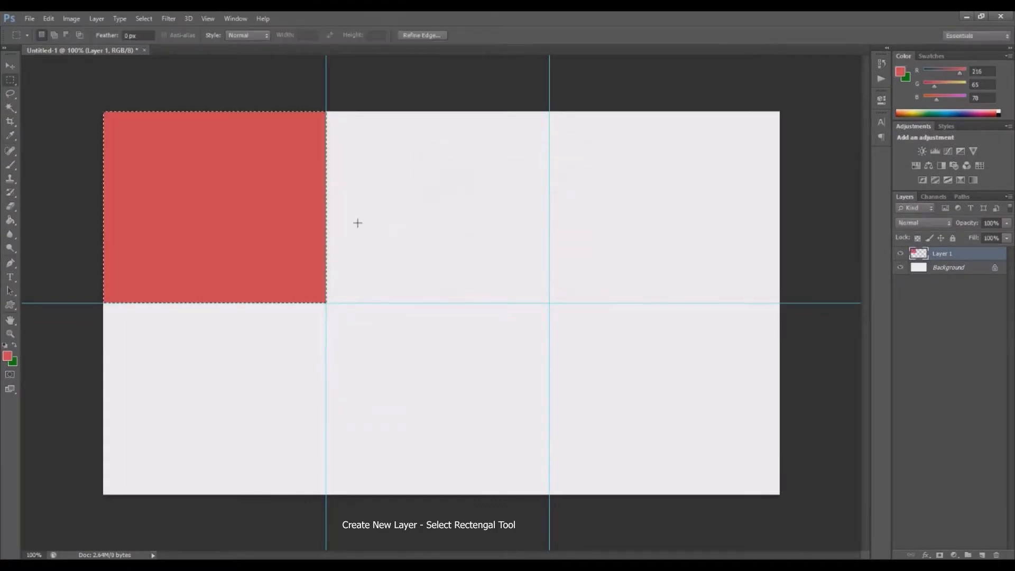
Swap the foreground and background colors, and fill the upper-middle grid cell with green on a new layer
click(15, 345)
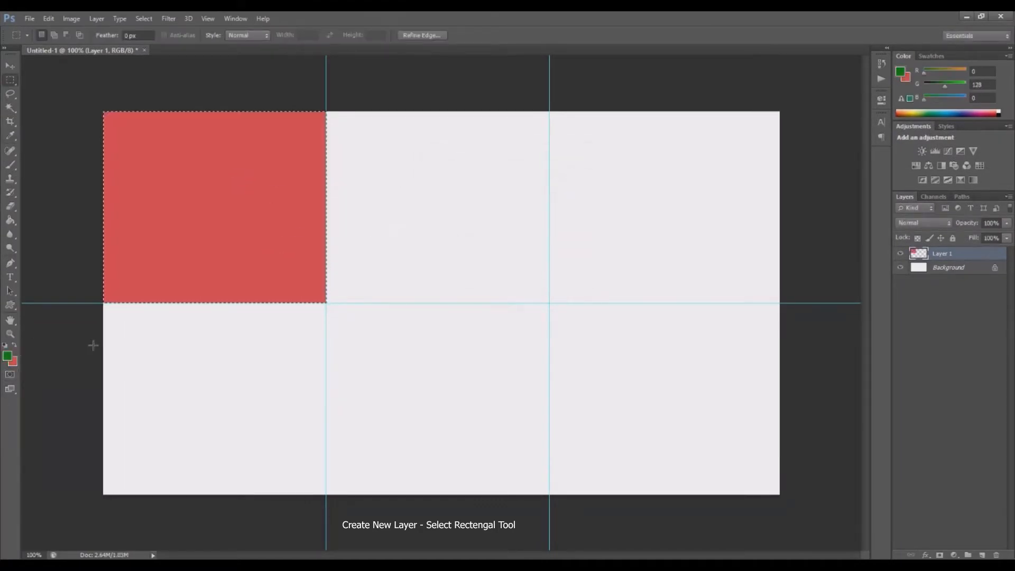
click(982, 554)
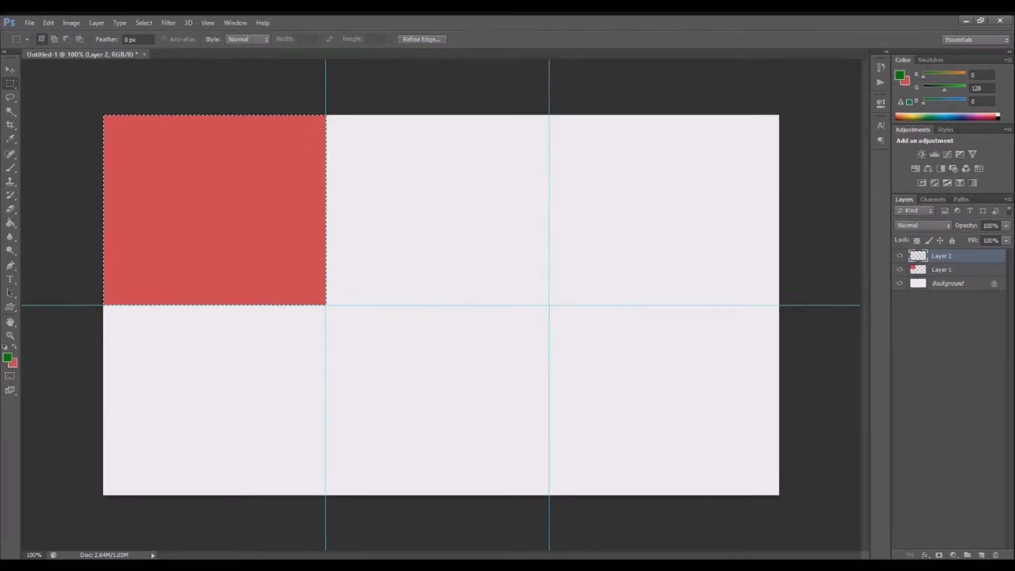
click(350, 120)
drag(326, 112, 550, 304)
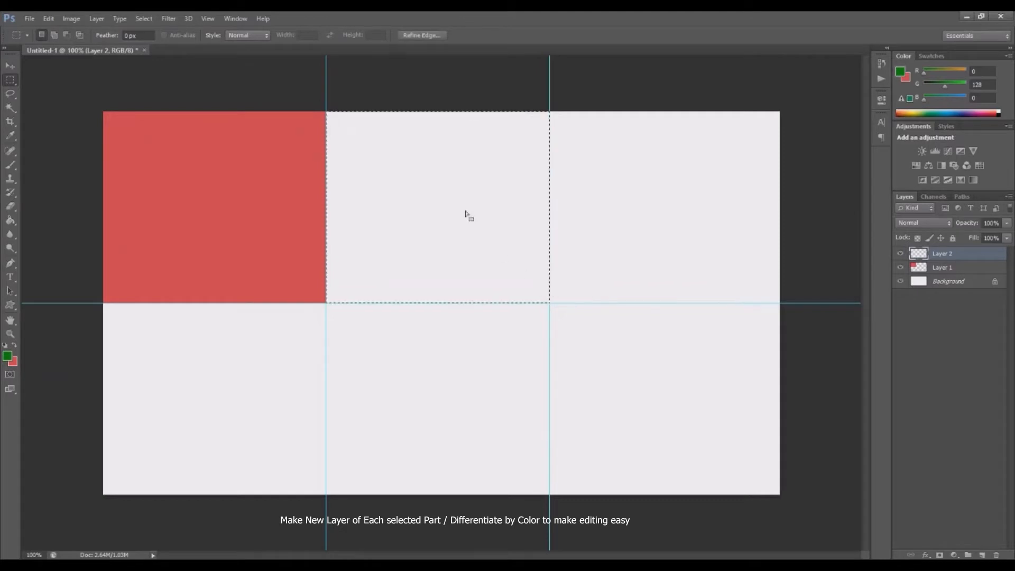
right_click(452, 193)
click(516, 357)
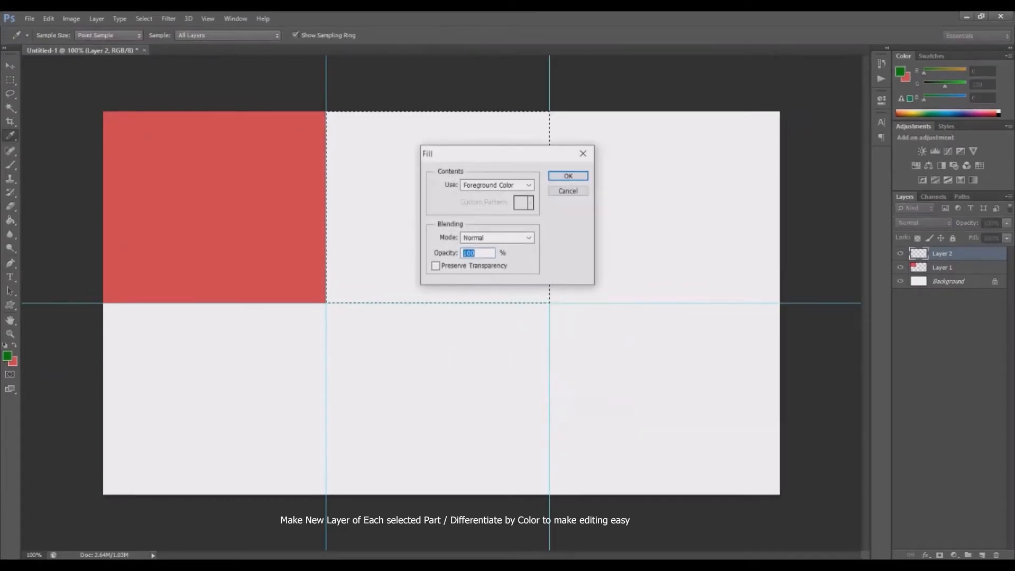
click(571, 179)
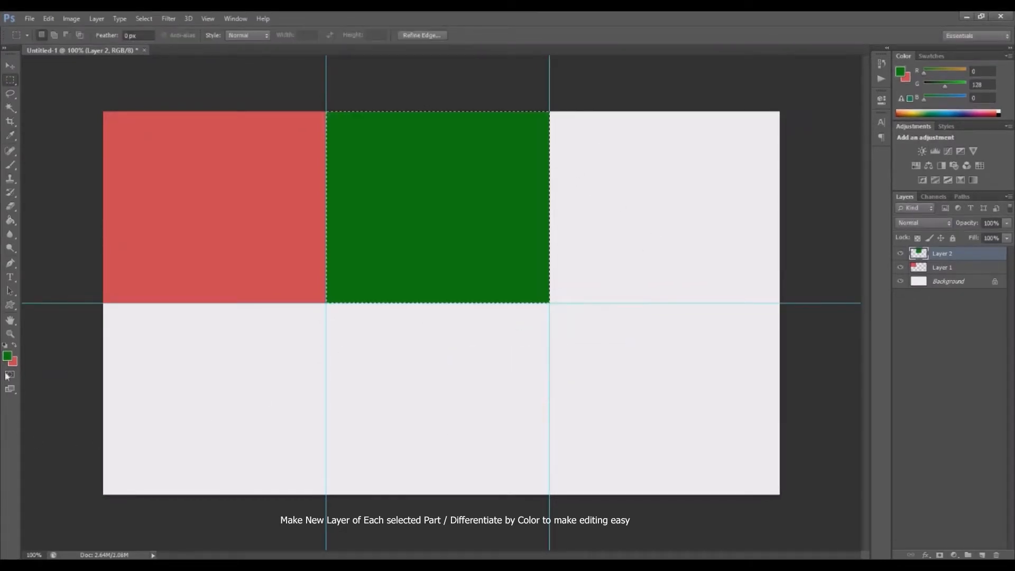
Add a new layer above the green one and set the foreground color to mustard yellow b6a42e
click(15, 345)
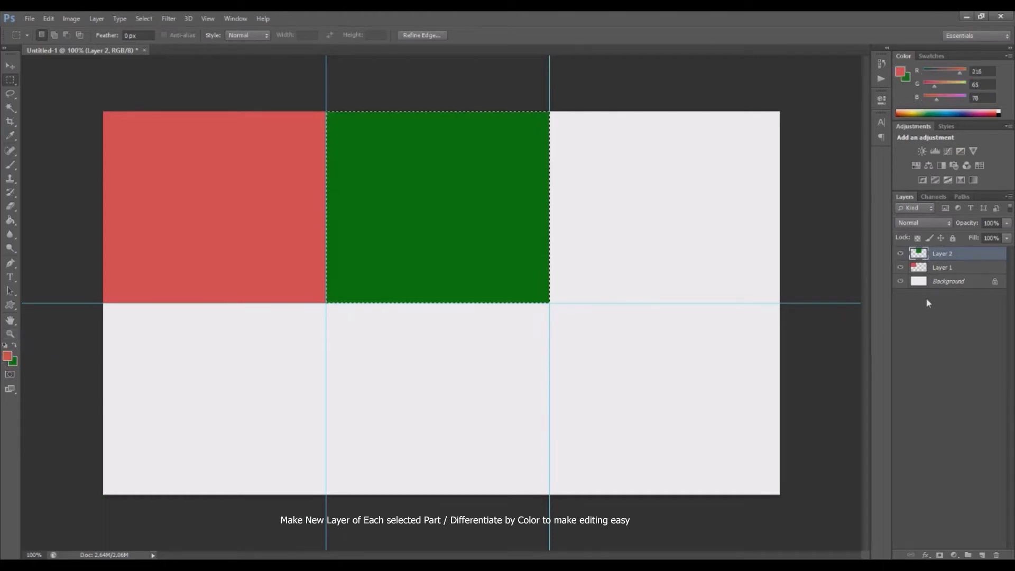
click(982, 555)
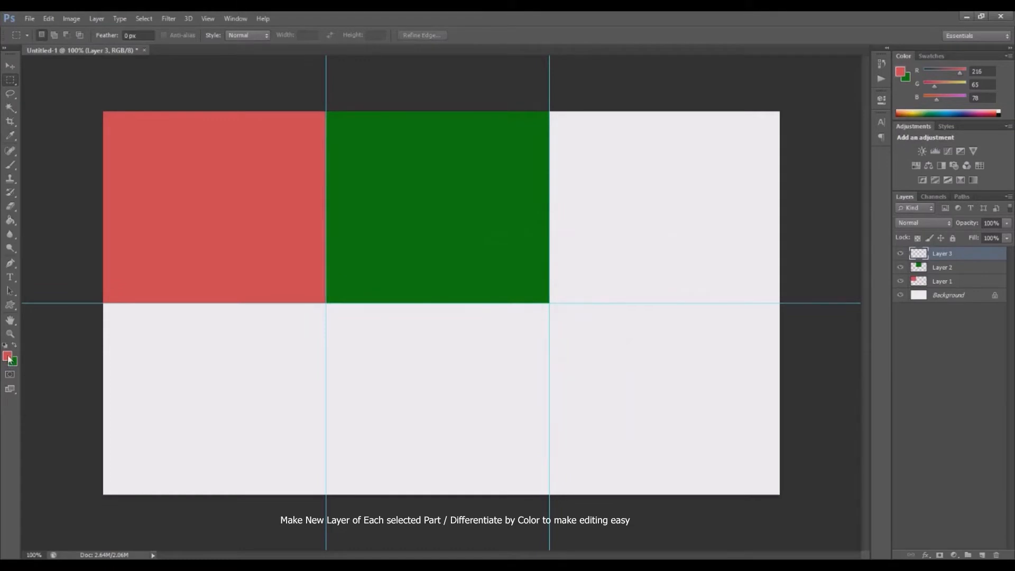
click(7, 356)
click(868, 321)
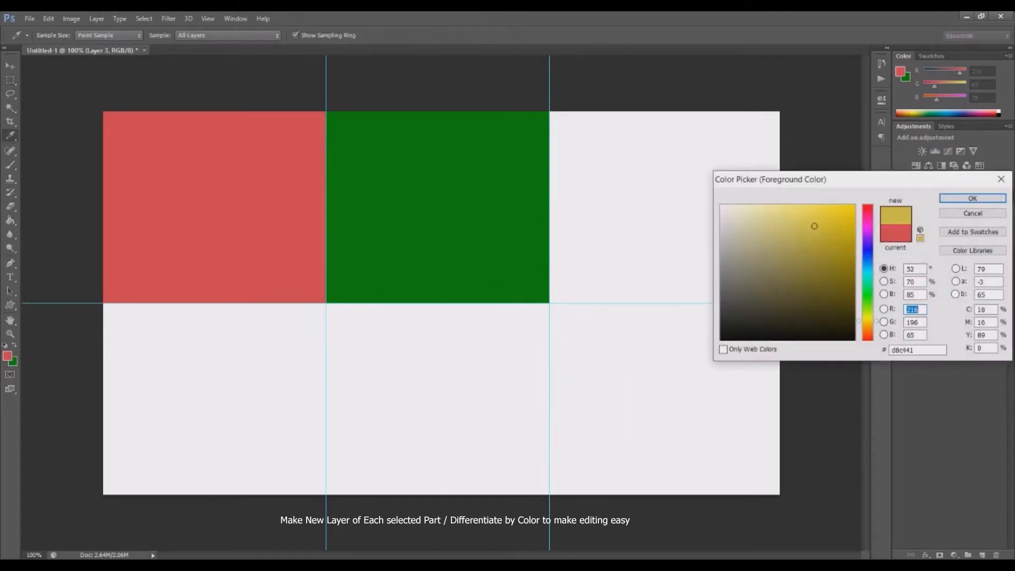
click(822, 243)
click(972, 198)
Select the upper-right grid cell with the Rectangular Marquee, fill it with the yellow foreground color and deselect
key(m)
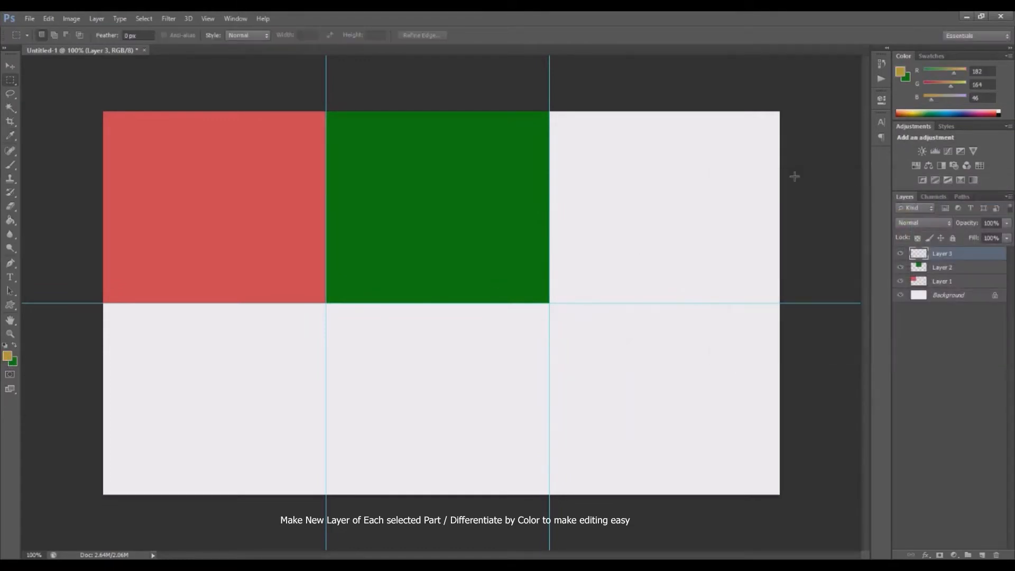
drag(550, 111, 791, 301)
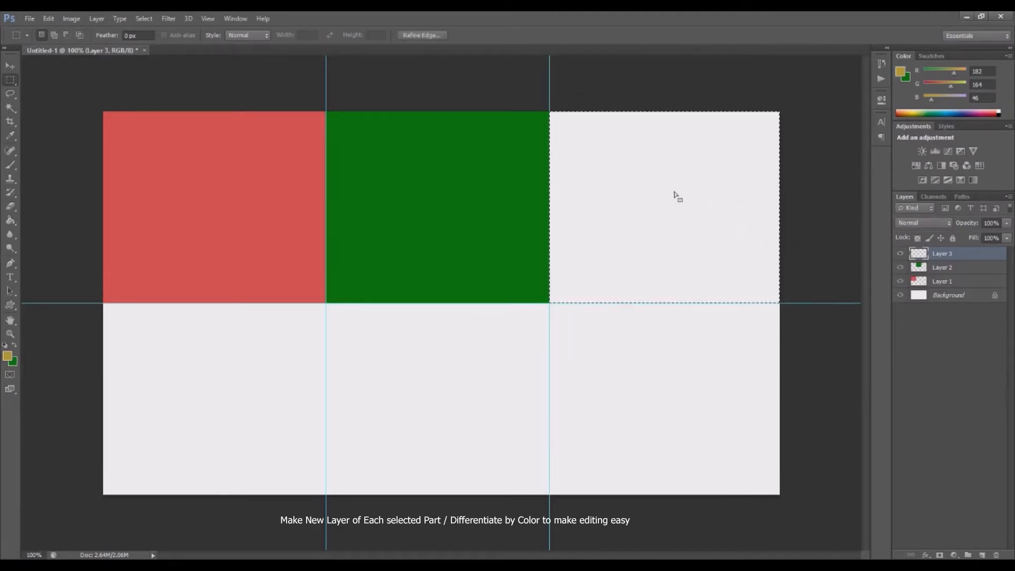
key(shift+F5)
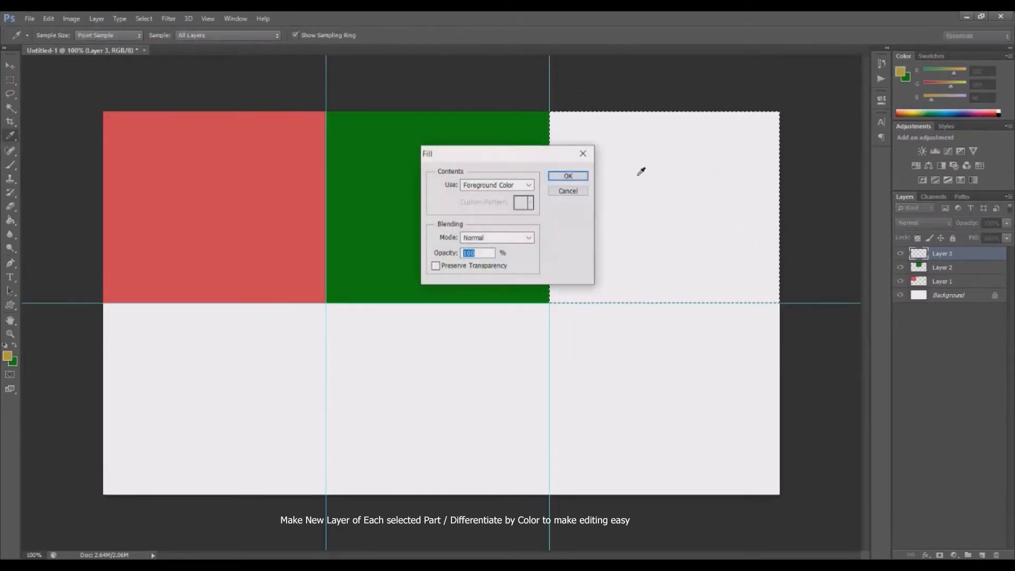
click(573, 177)
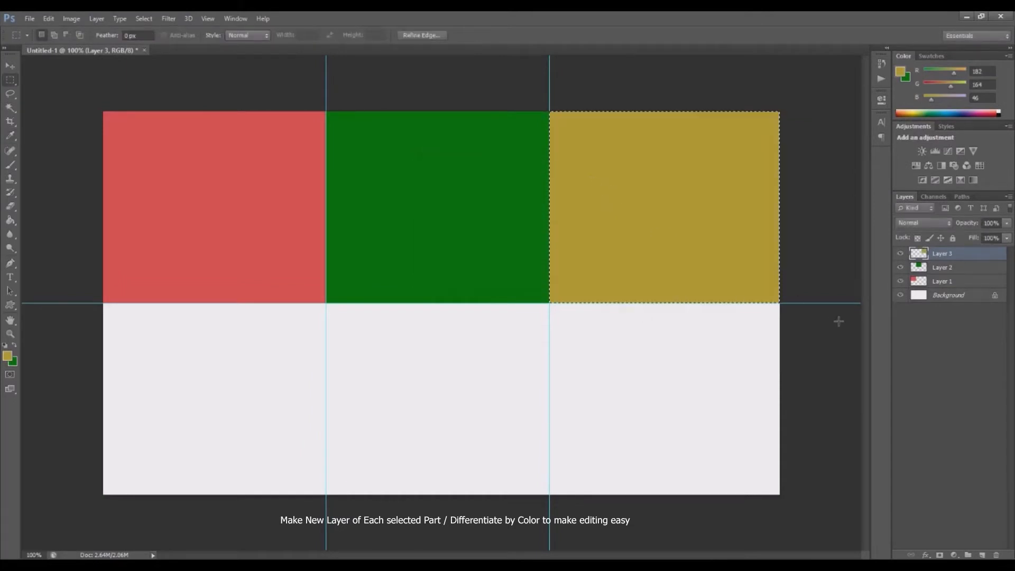
click(651, 209)
Add a new layer above the yellow one and set the foreground color to blue 247597
click(982, 555)
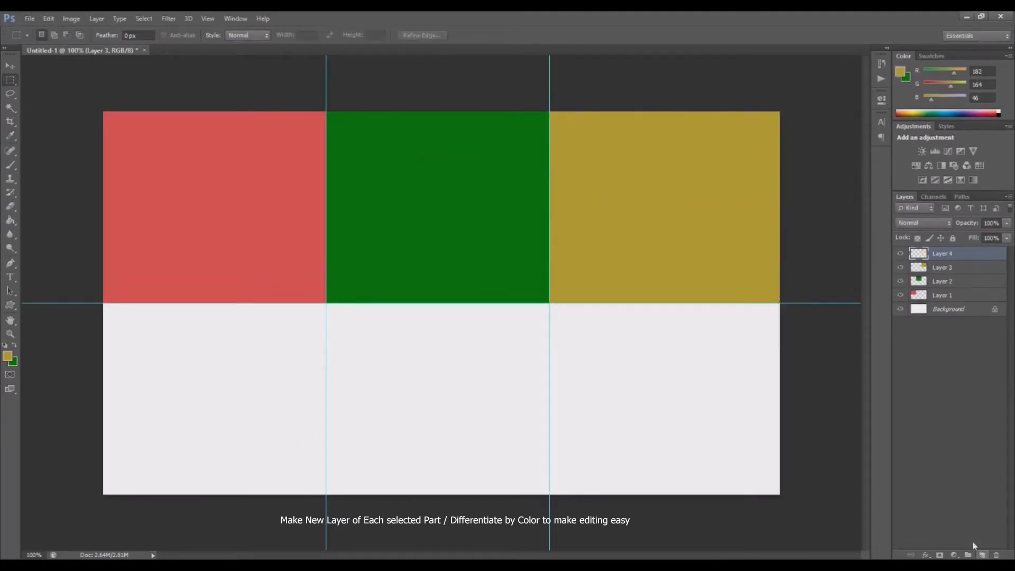
click(7, 358)
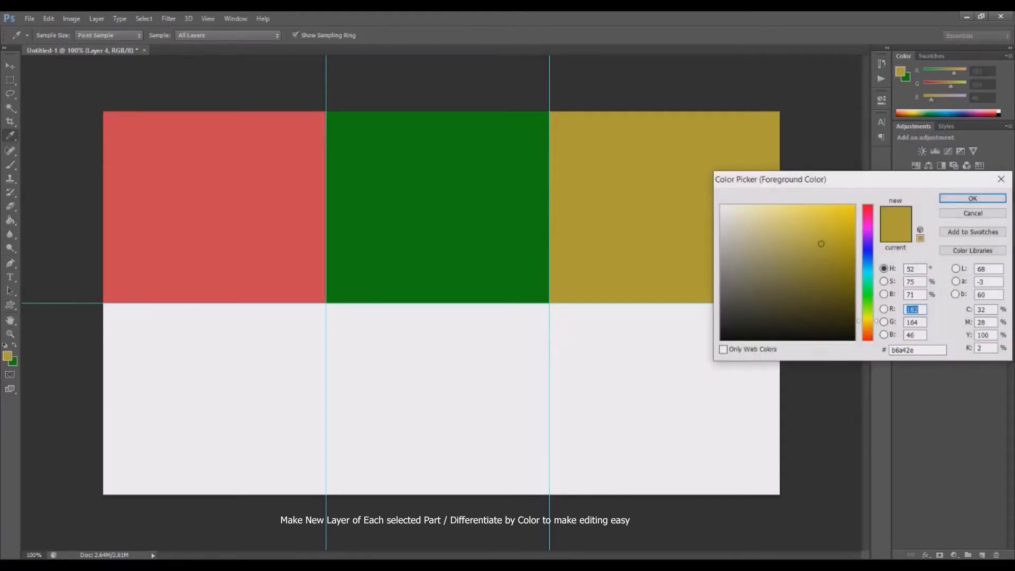
click(867, 266)
click(823, 261)
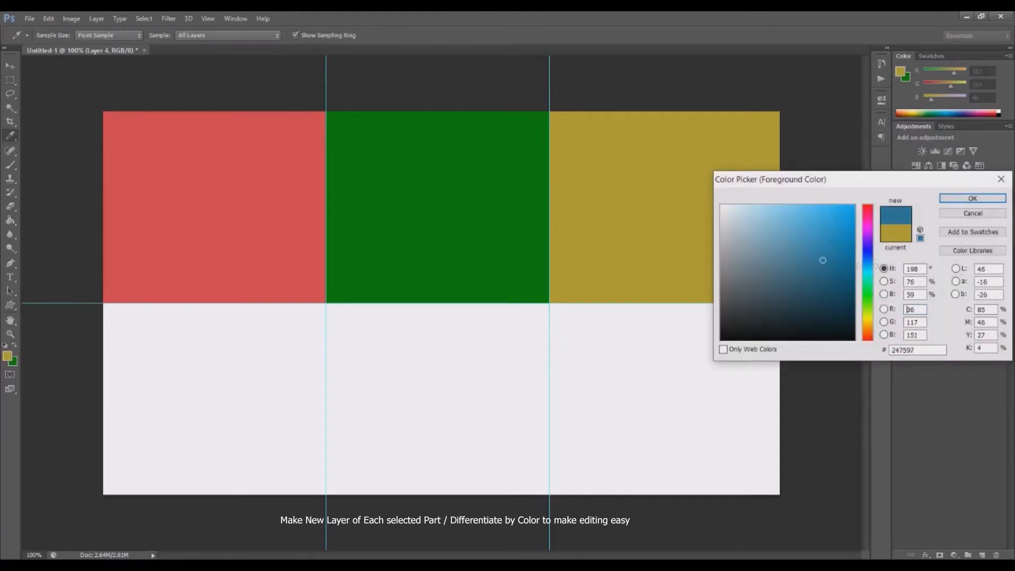
click(973, 198)
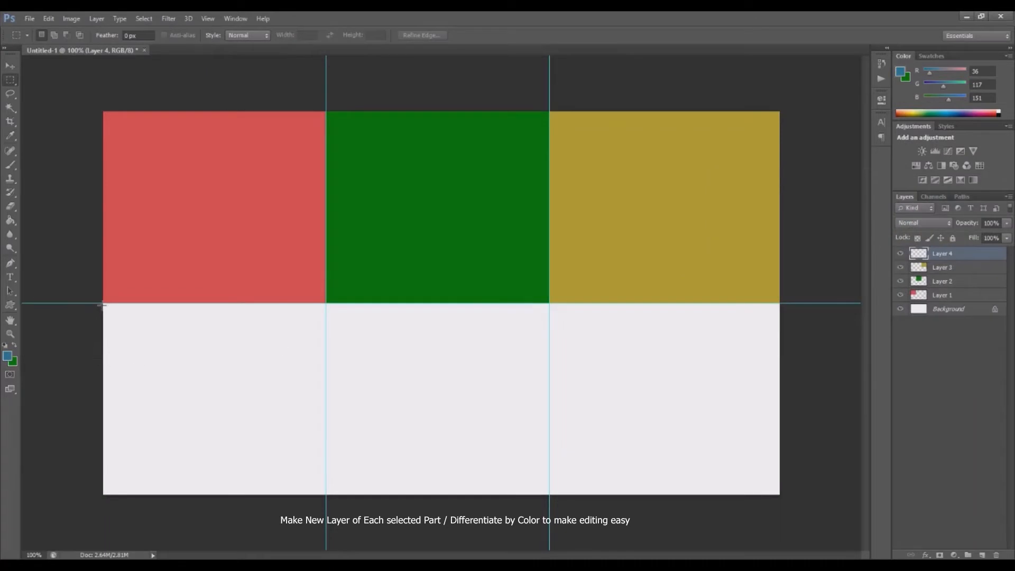
Select the lower-left grid cell, fill it with the blue foreground color and deselect
drag(102, 305, 327, 495)
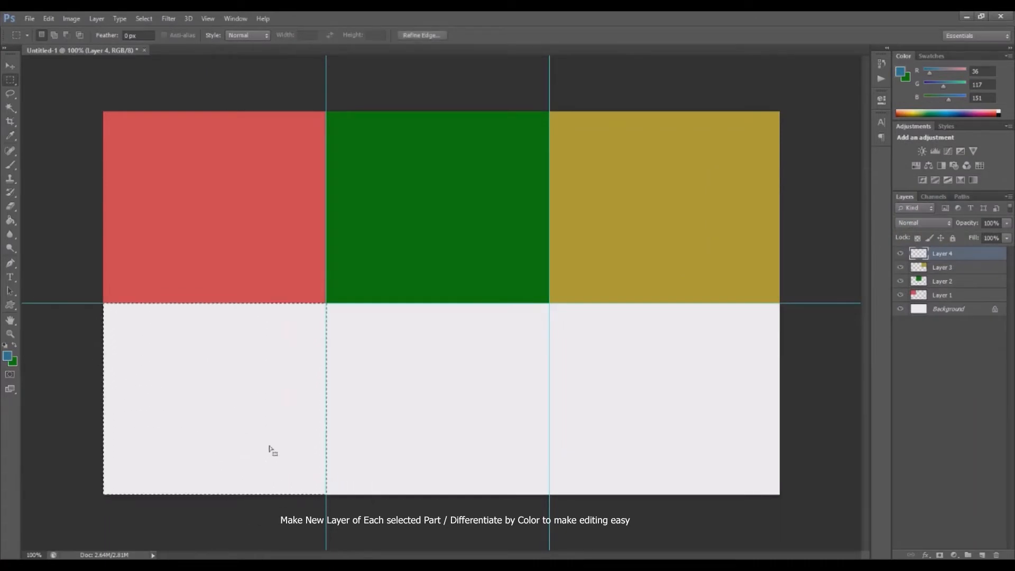
click(297, 292)
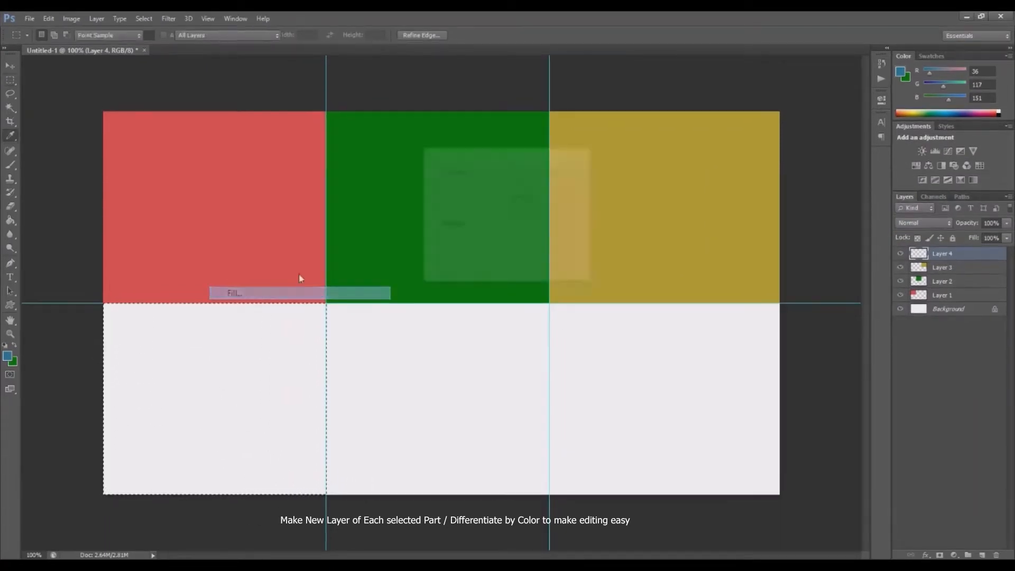
click(569, 177)
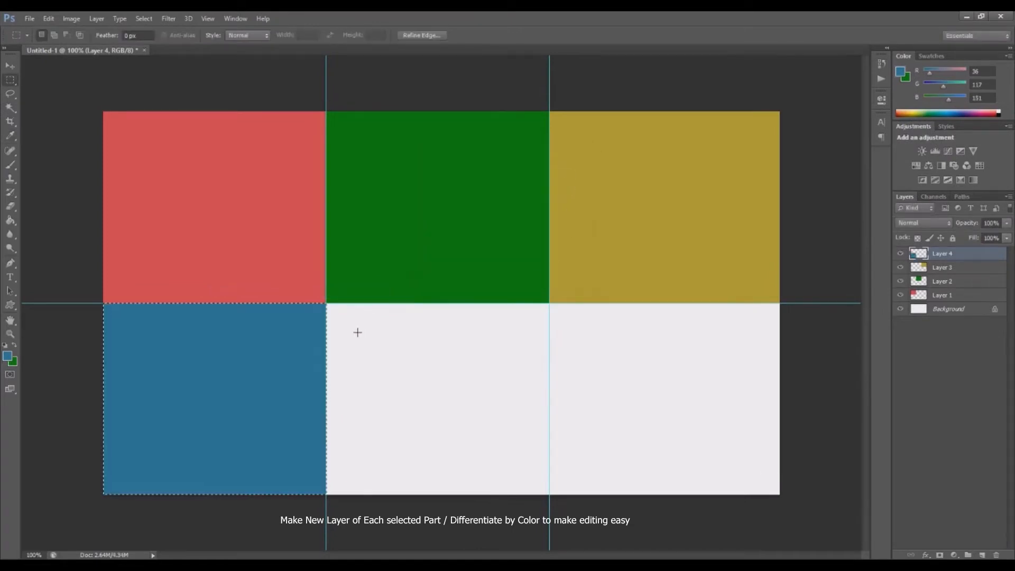
click(296, 112)
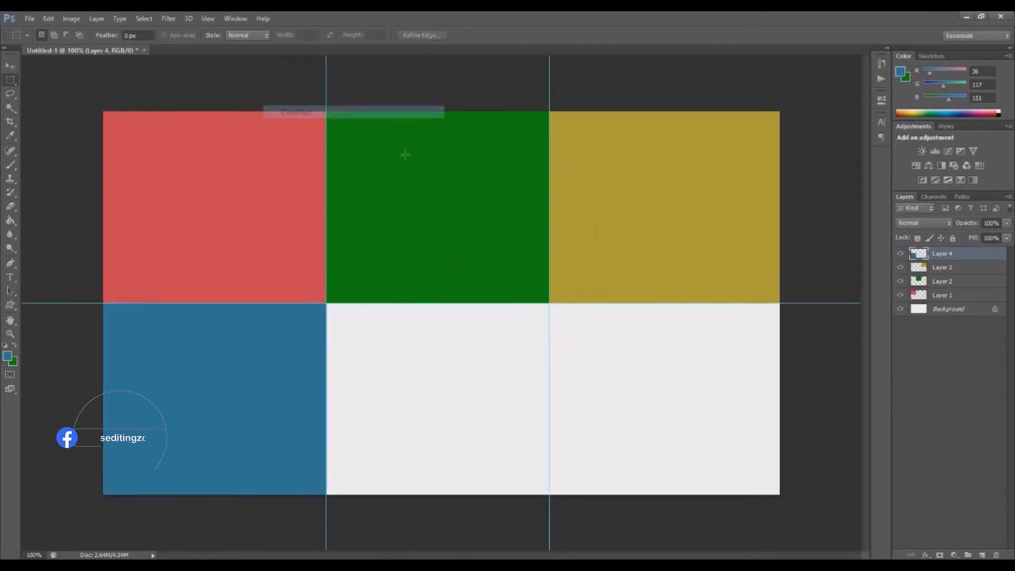
Add a new layer above the blue one and set the foreground color to orange-red c8523f
click(982, 554)
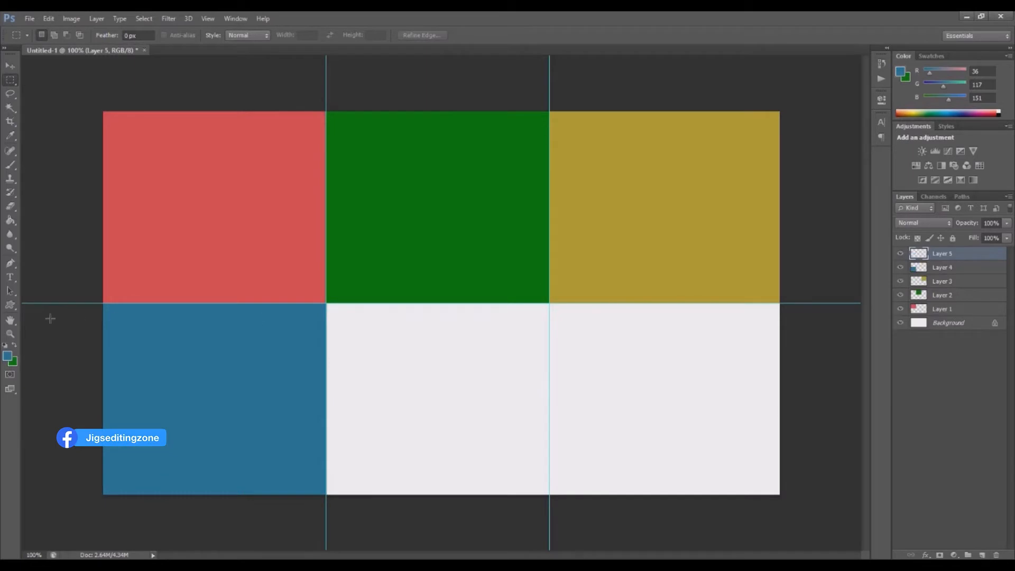
click(8, 356)
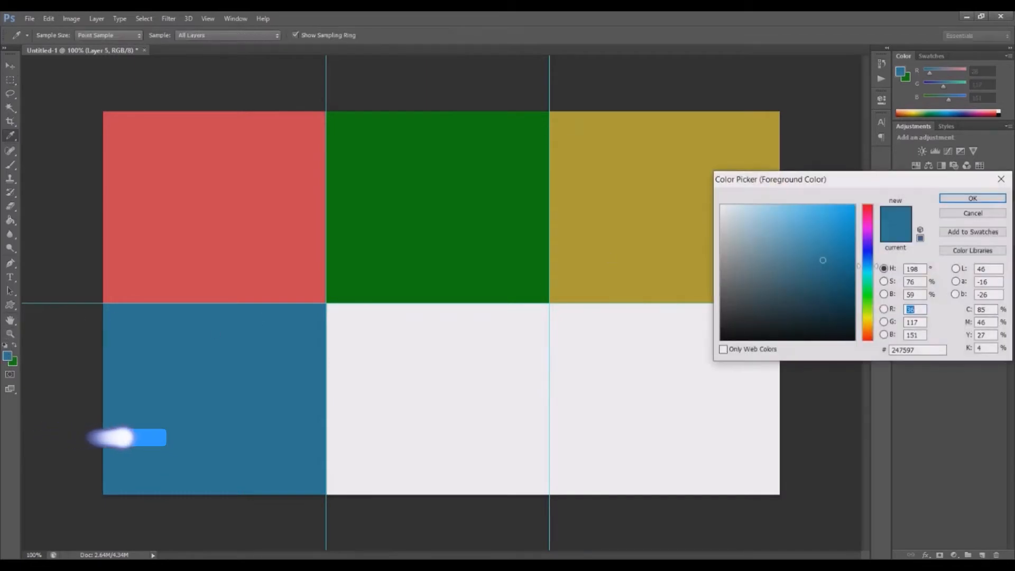
click(867, 292)
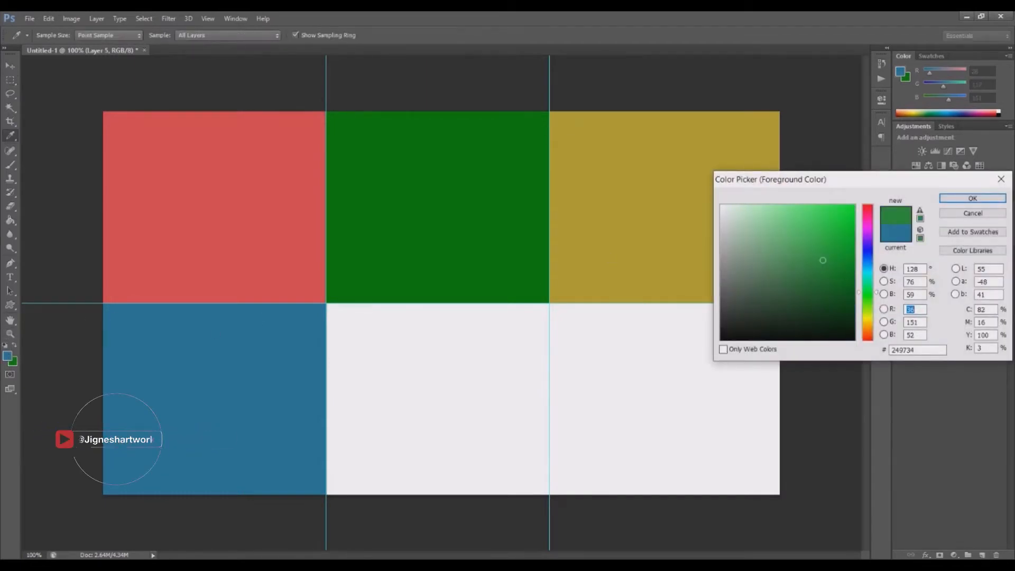
click(868, 337)
click(813, 234)
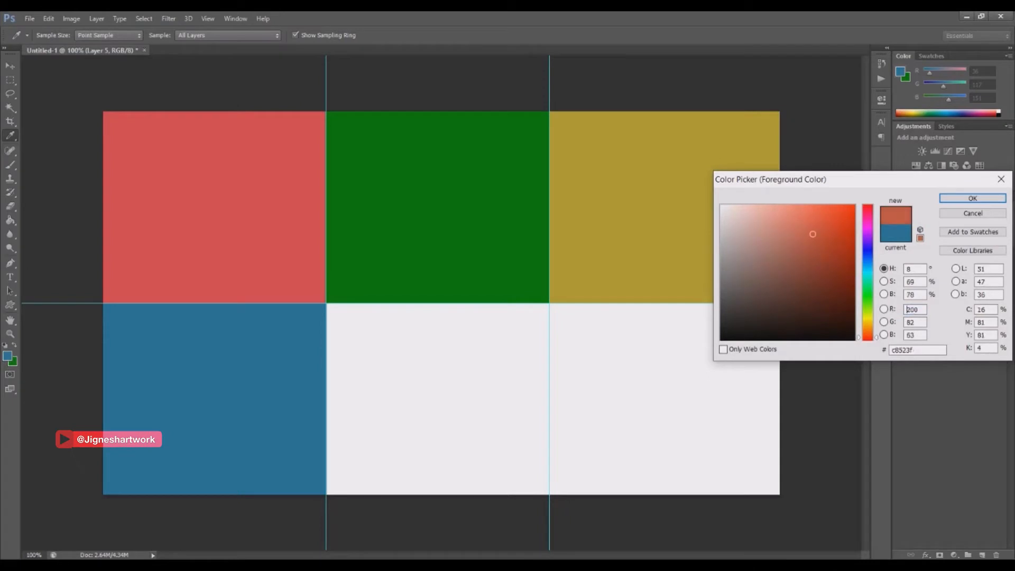
click(973, 199)
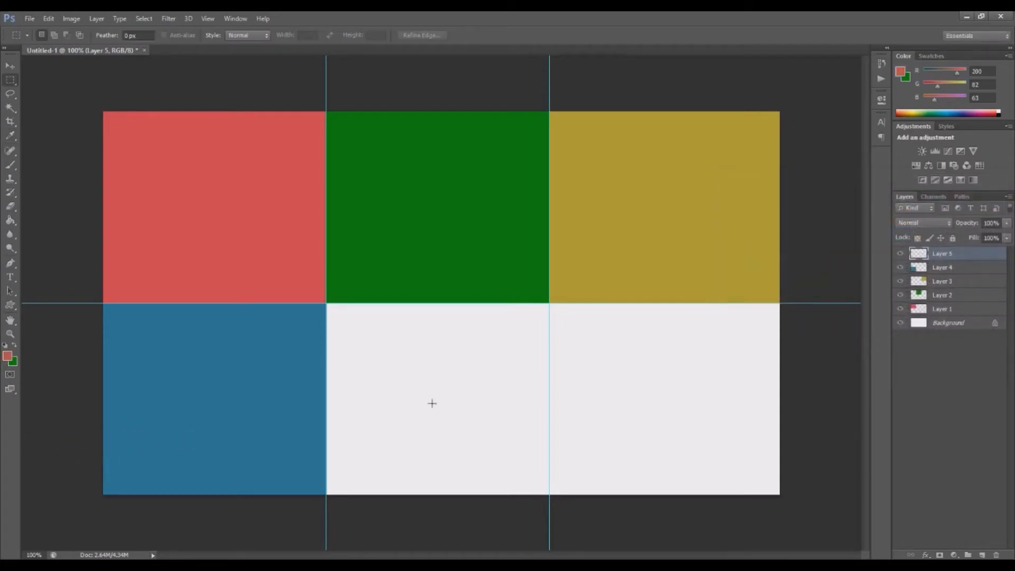
Select the lower-middle grid cell with the Rectangular Marquee and fill it with the orange-red foreground color
drag(326, 302, 546, 489)
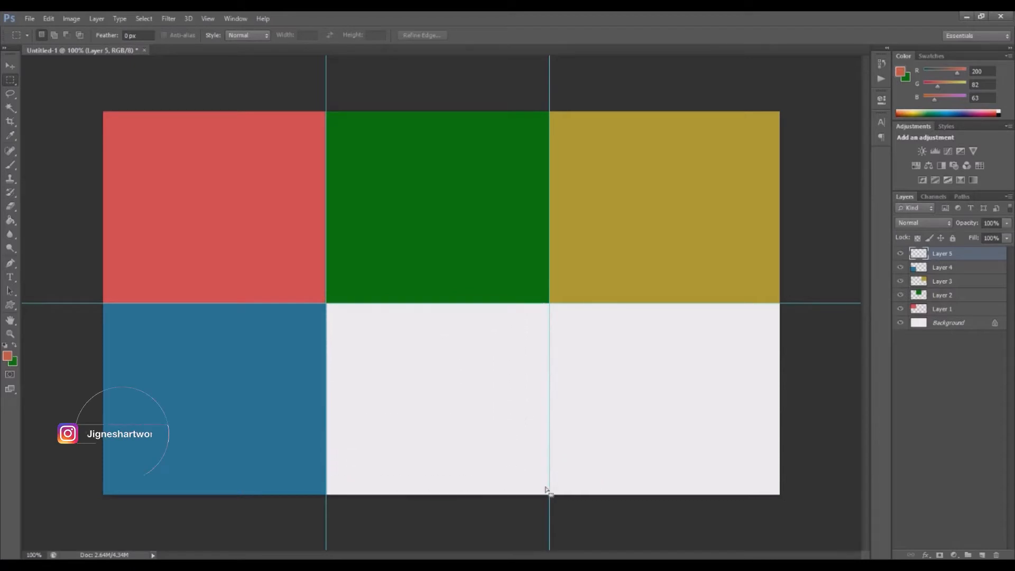
right_click(435, 373)
click(459, 290)
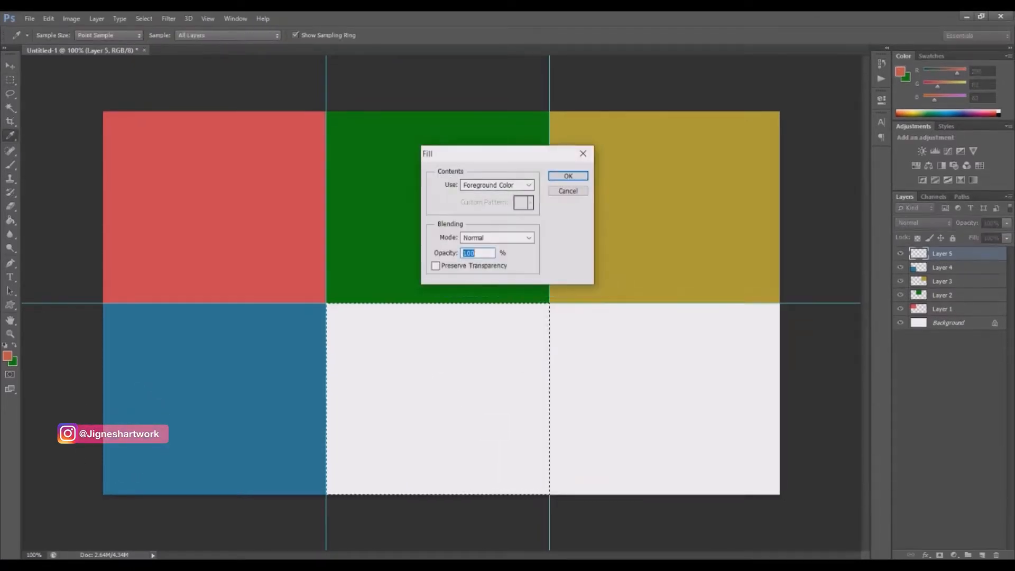
click(570, 176)
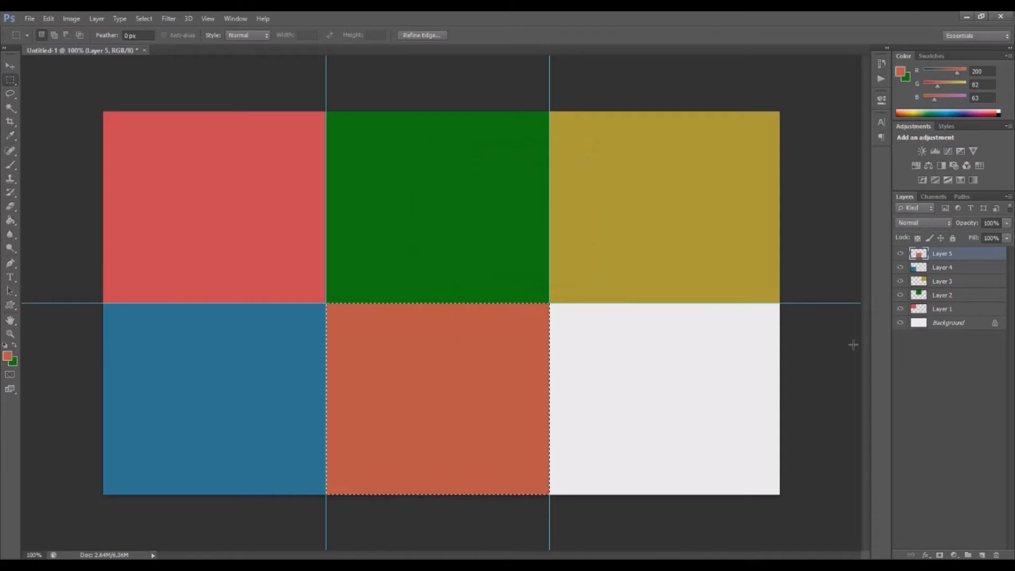
Add a new layer above the orange-red one, deselect, and set the foreground color to purple, RGB 149, 33, 134
click(981, 555)
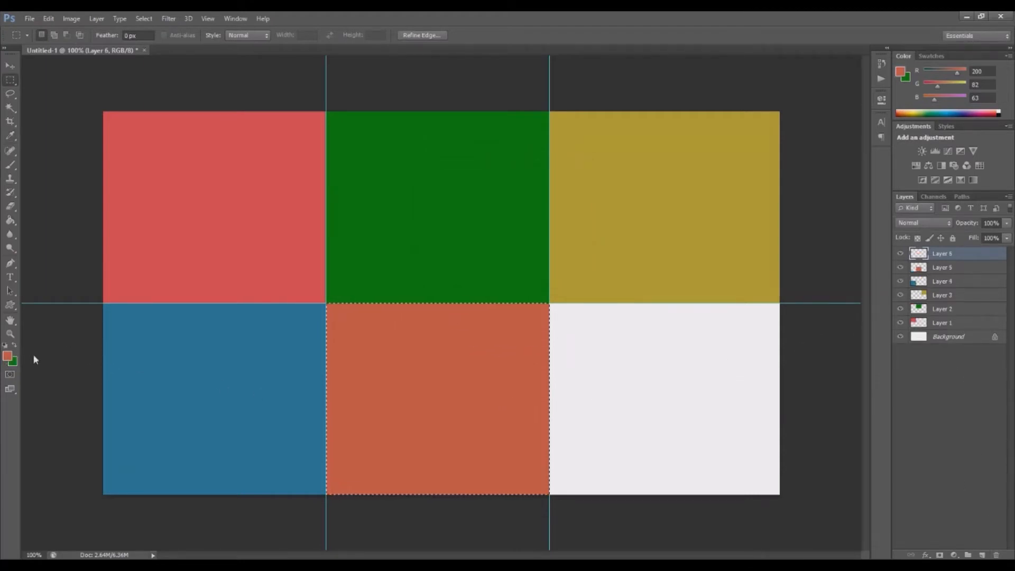
click(52, 311)
click(7, 357)
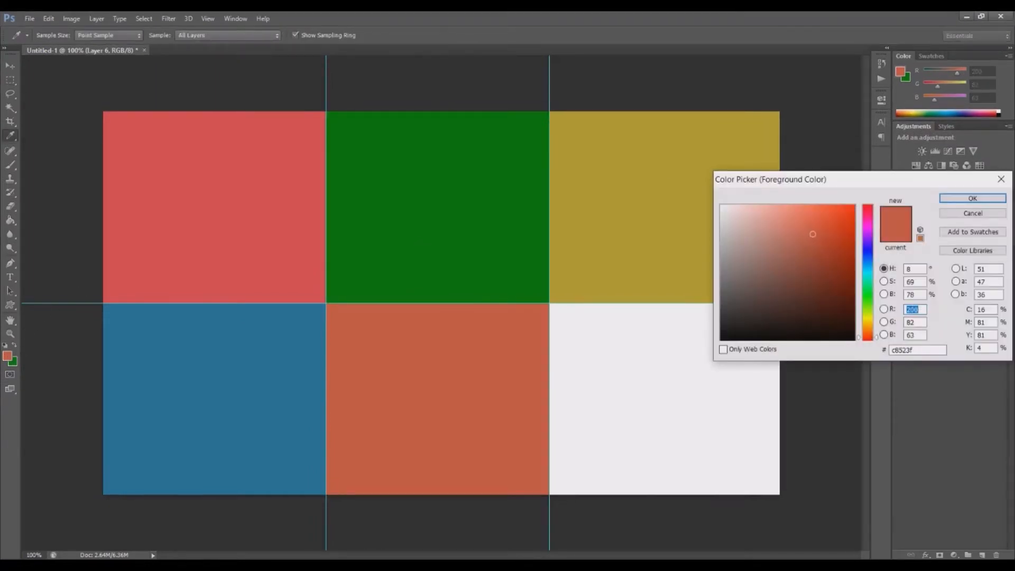
click(868, 225)
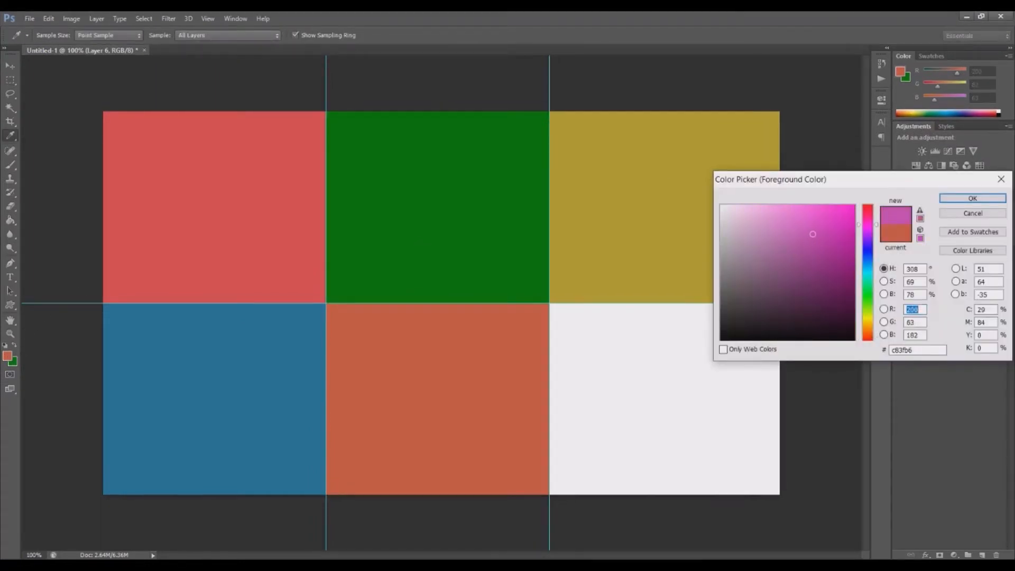
click(973, 199)
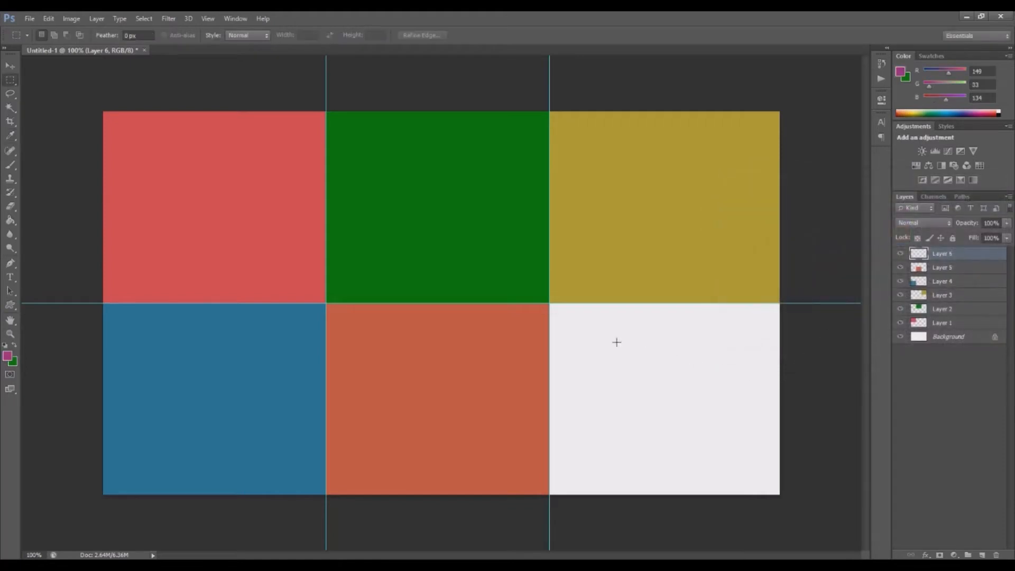
Select the lower-right grid cell, fill it with the purple foreground color and deselect
drag(549, 302, 780, 495)
right_click(687, 388)
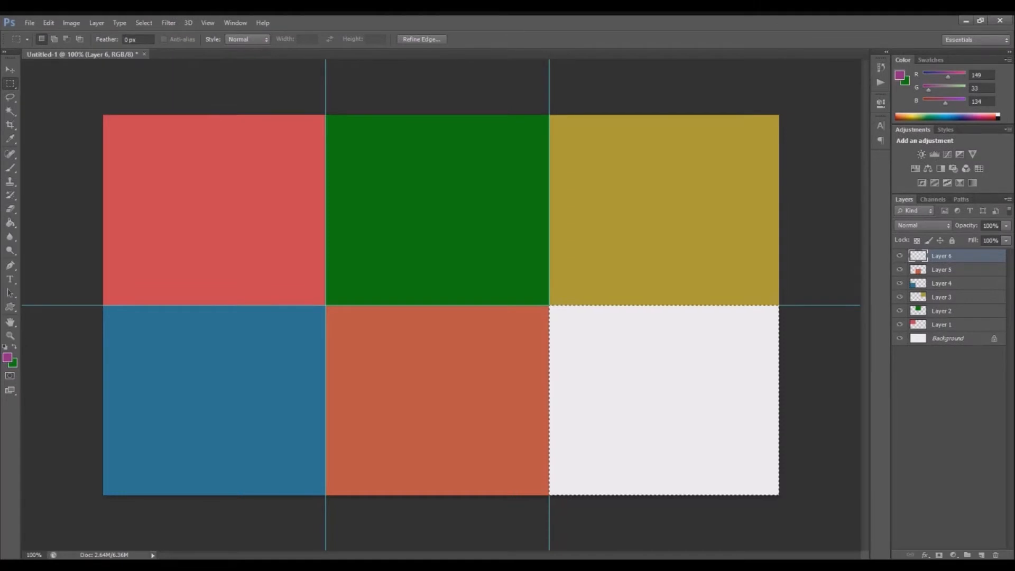
click(730, 308)
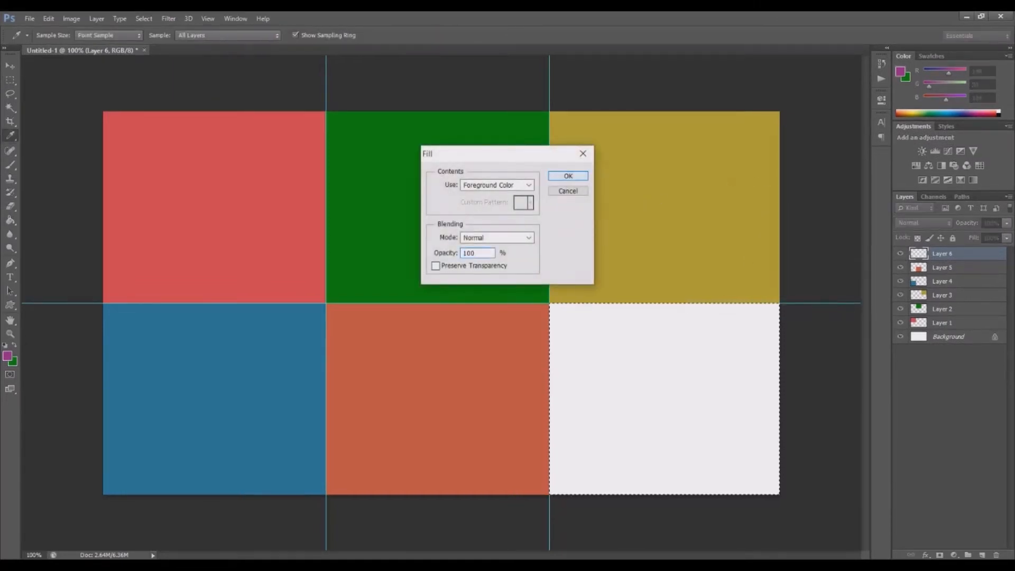
click(568, 176)
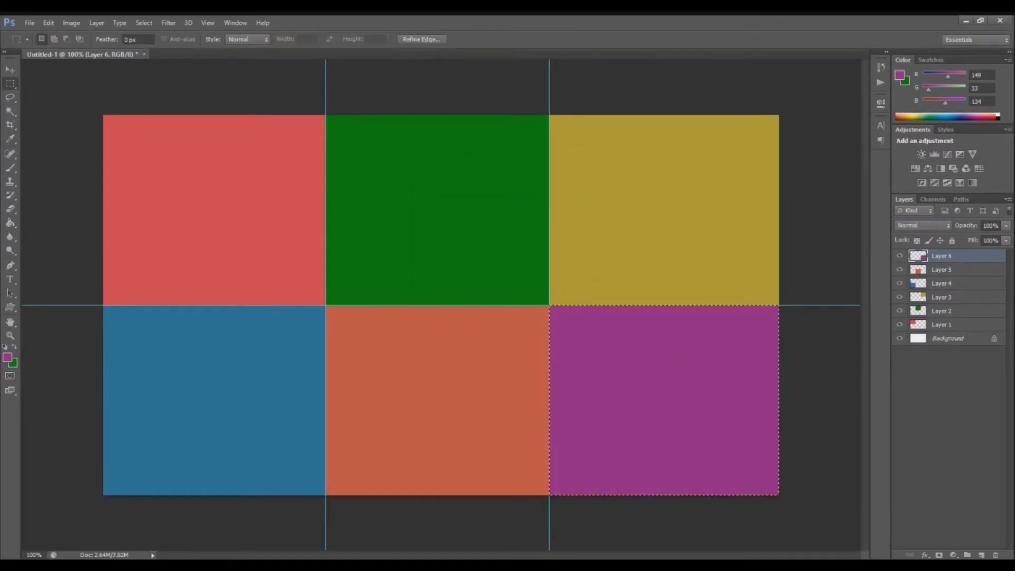
click(716, 110)
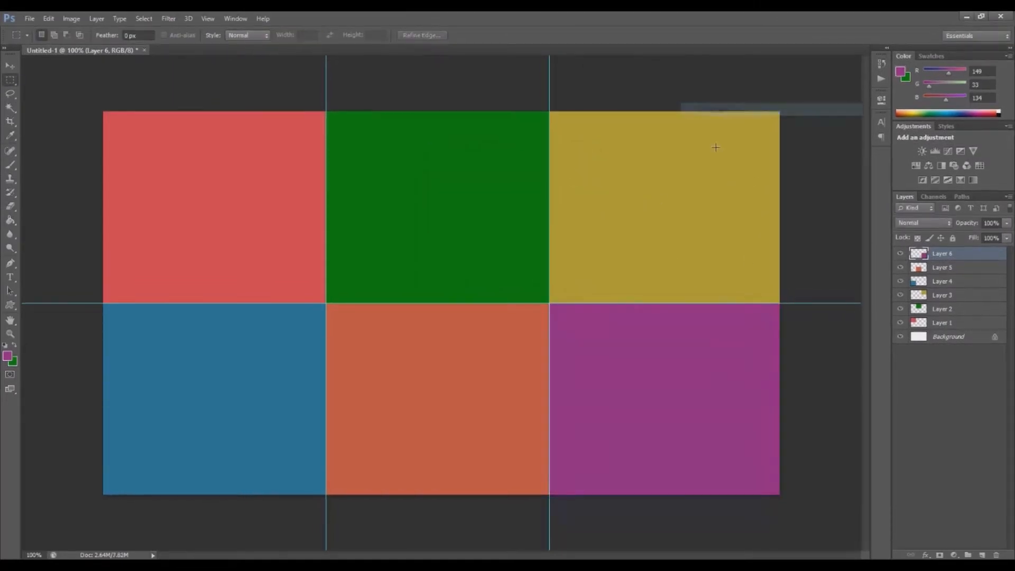
Open camogli-4324509_640 and place it in the grid document over the upper-left cell, directly above the red cell's layer
click(953, 324)
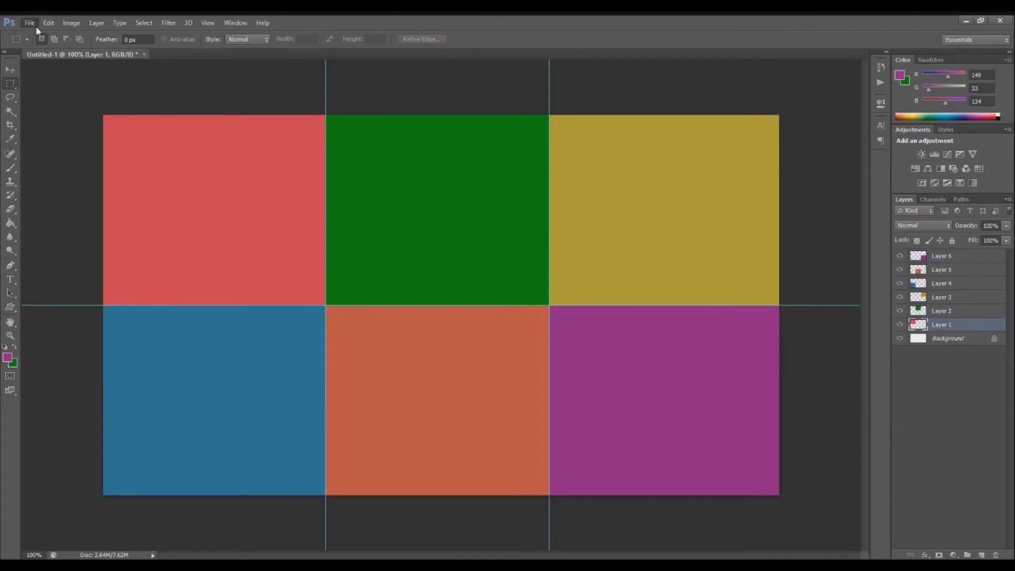
mouse_move(105, 257)
key(ctrl+o)
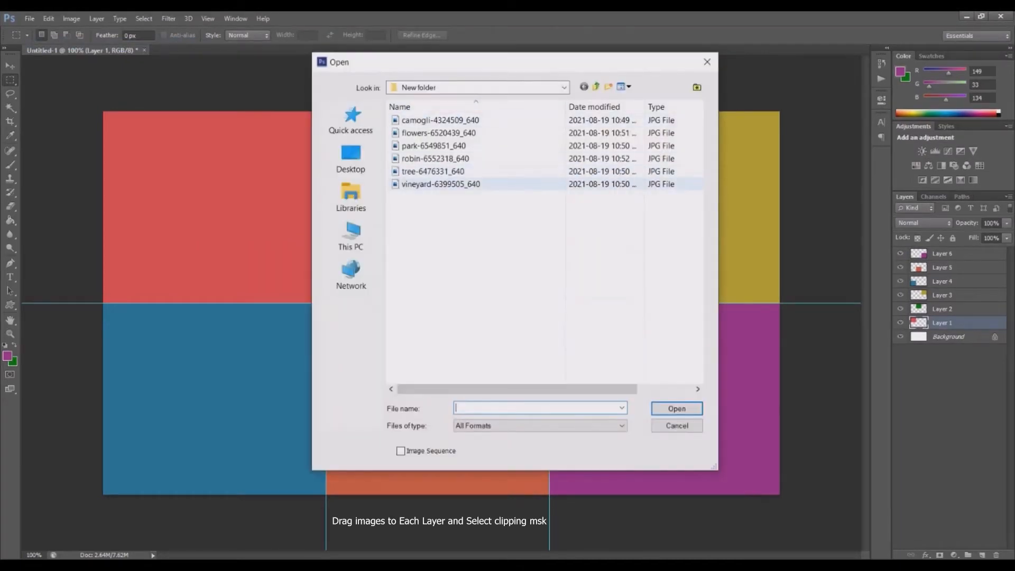
click(440, 120)
click(677, 408)
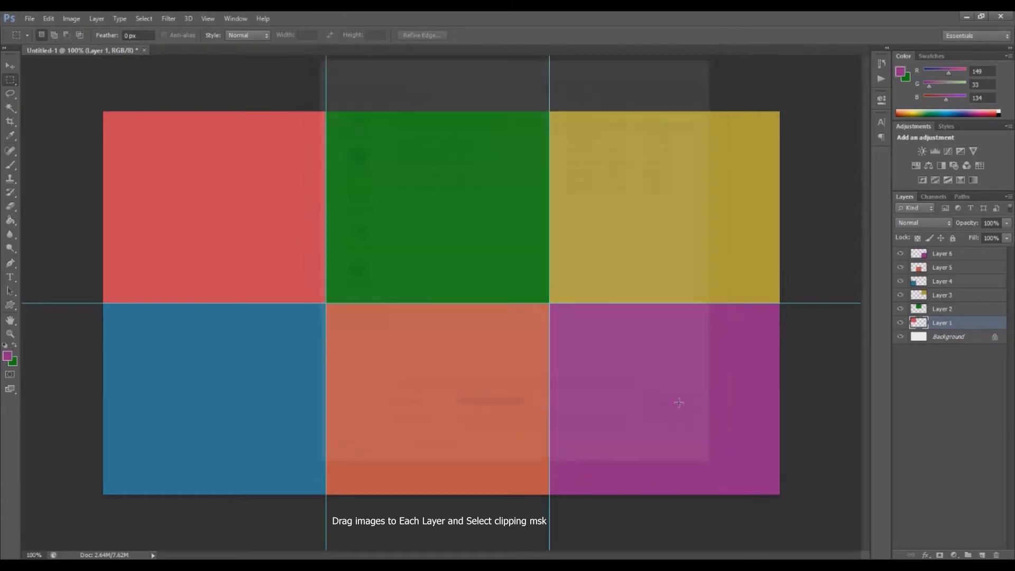
click(10, 65)
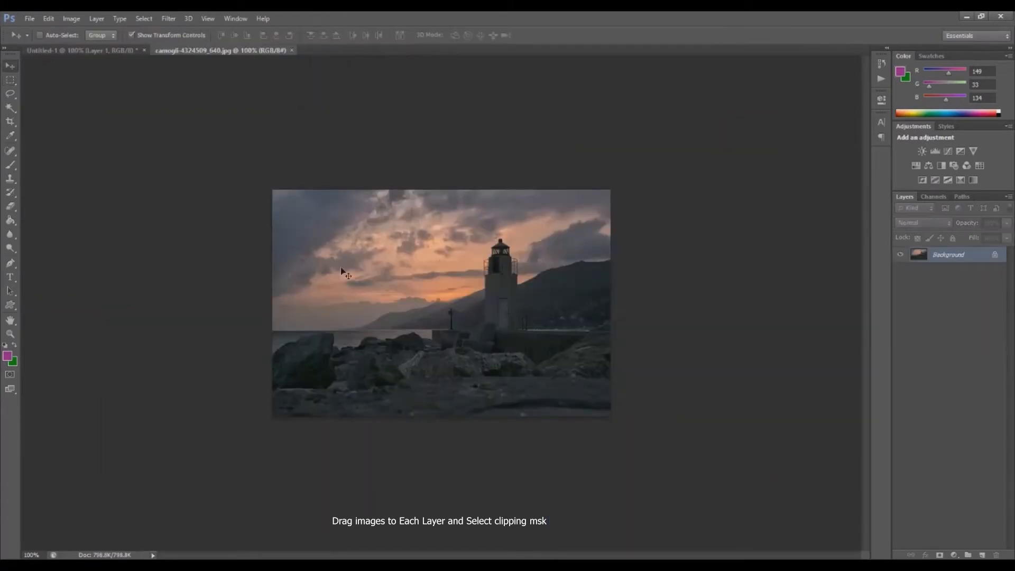
drag(87, 53, 145, 199)
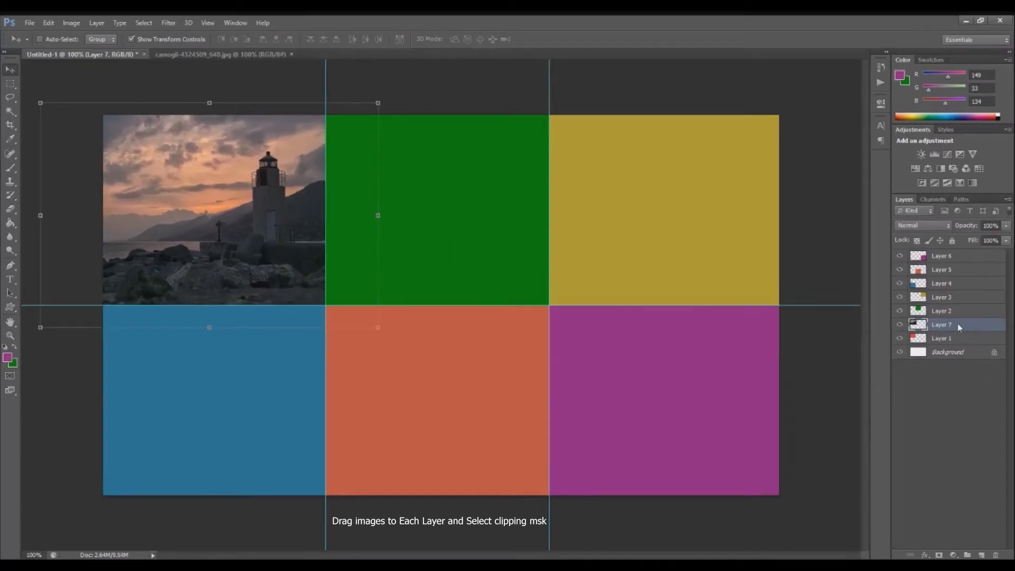
Clip the lighthouse photo to the red cell's layer, then scale it to about 86% and align it to the cell
key(ctrl+alt+g)
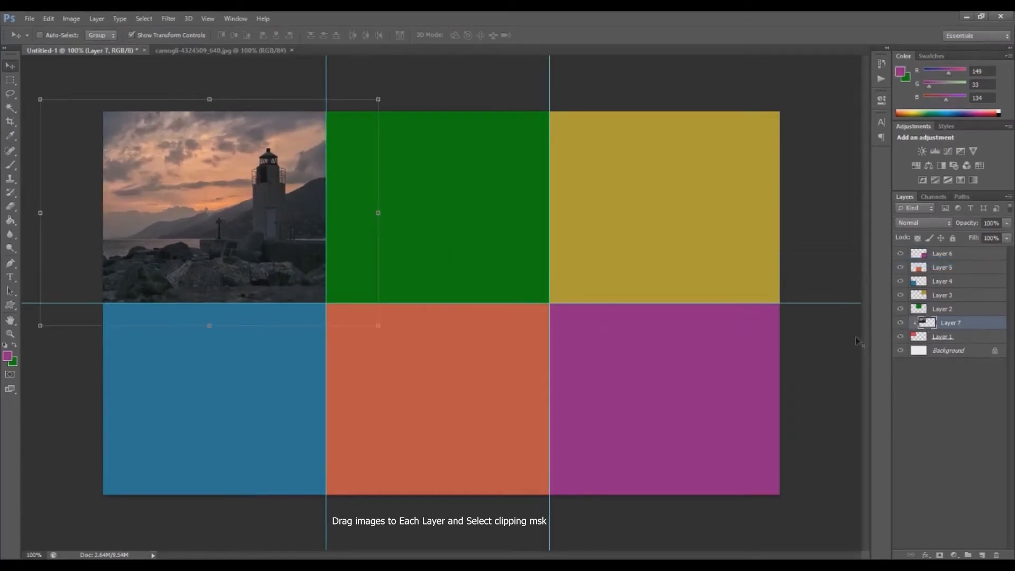
drag(248, 201, 243, 202)
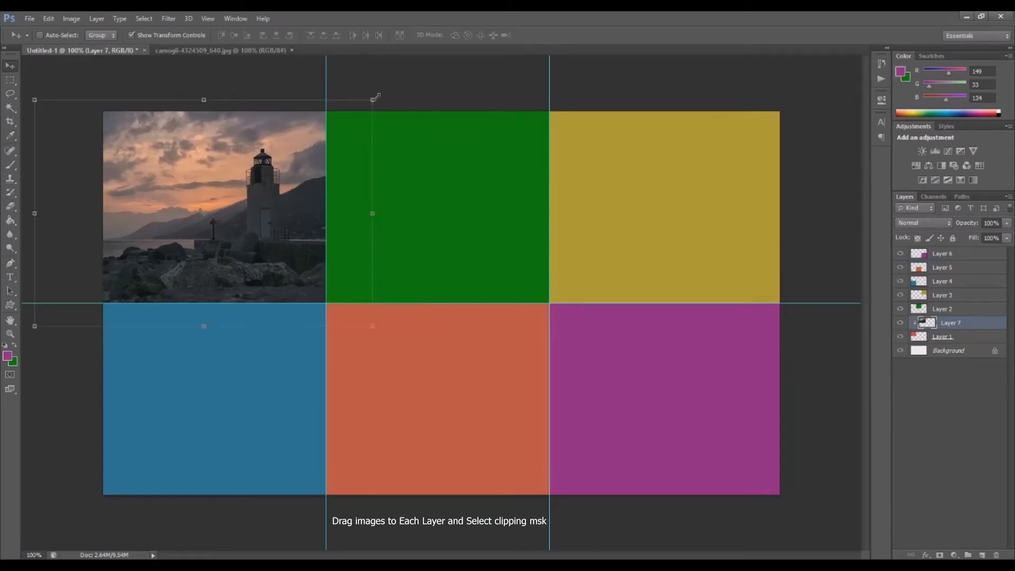
drag(375, 99, 327, 130)
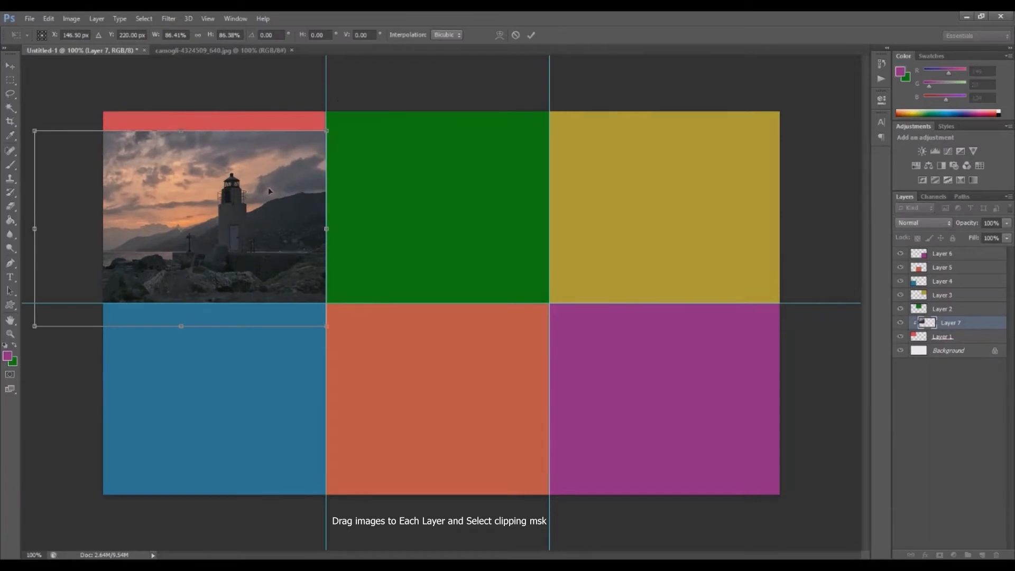
drag(270, 186, 270, 169)
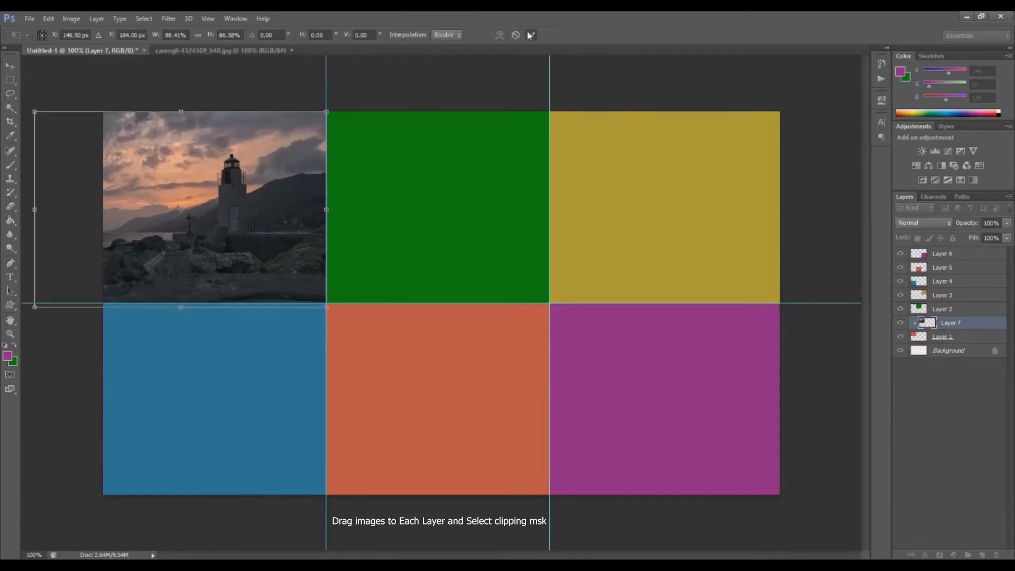
click(531, 35)
Close the separate lighthouse image and place flowers-6520439_640 above the green cell's layer, clipped to that cell
click(944, 308)
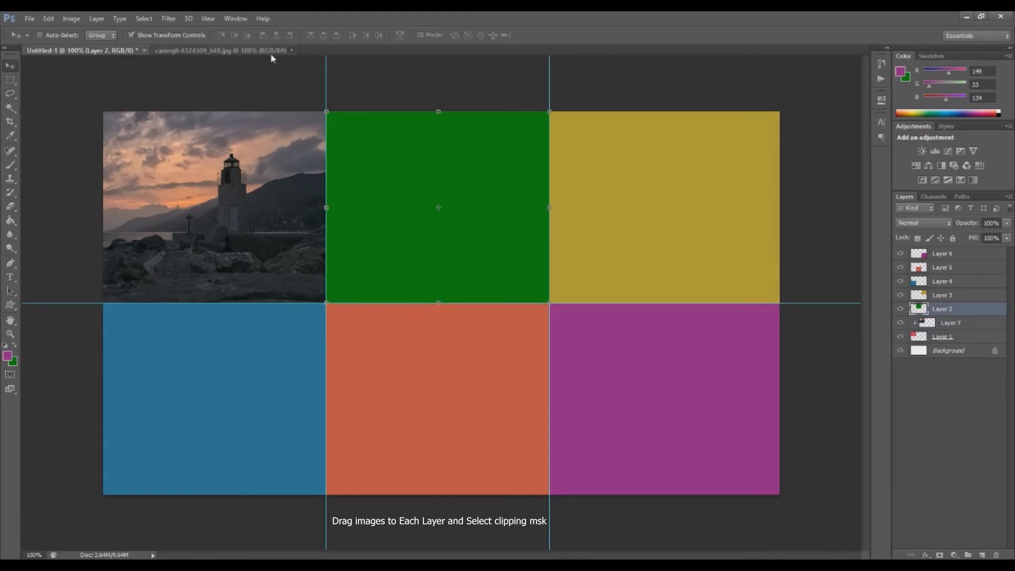
click(291, 50)
key(ctrl+o)
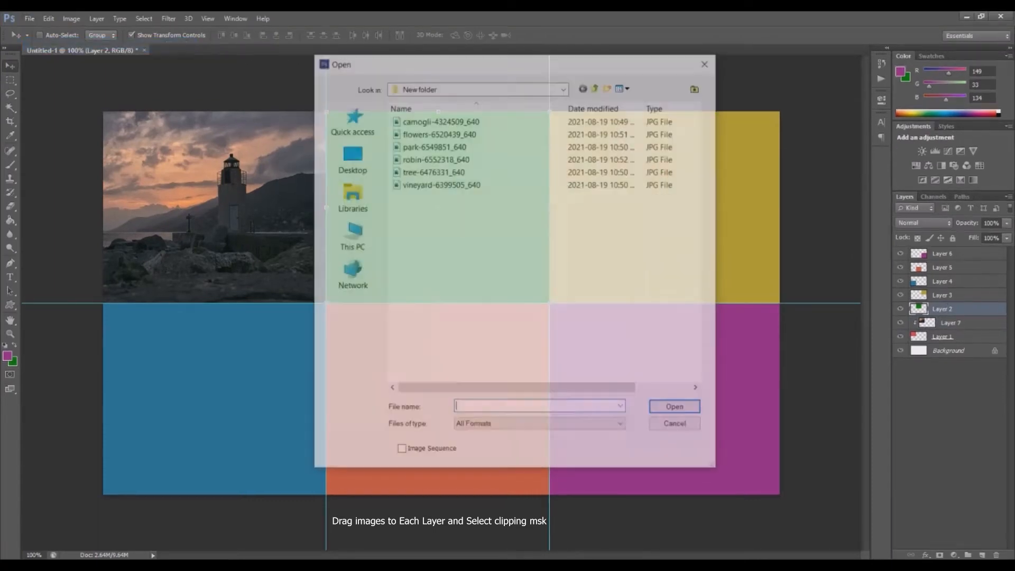
click(439, 137)
click(678, 409)
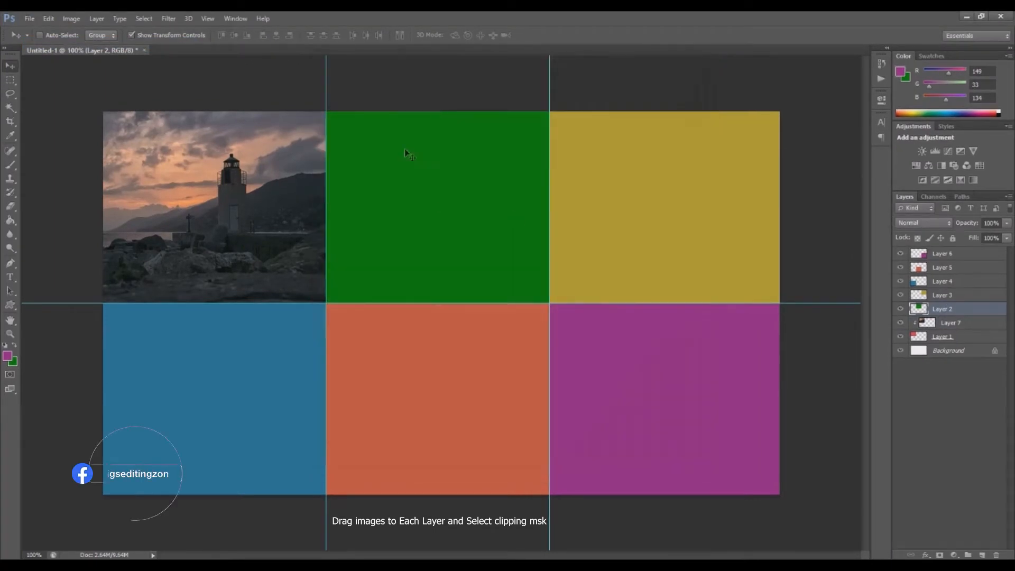
drag(383, 257, 401, 207)
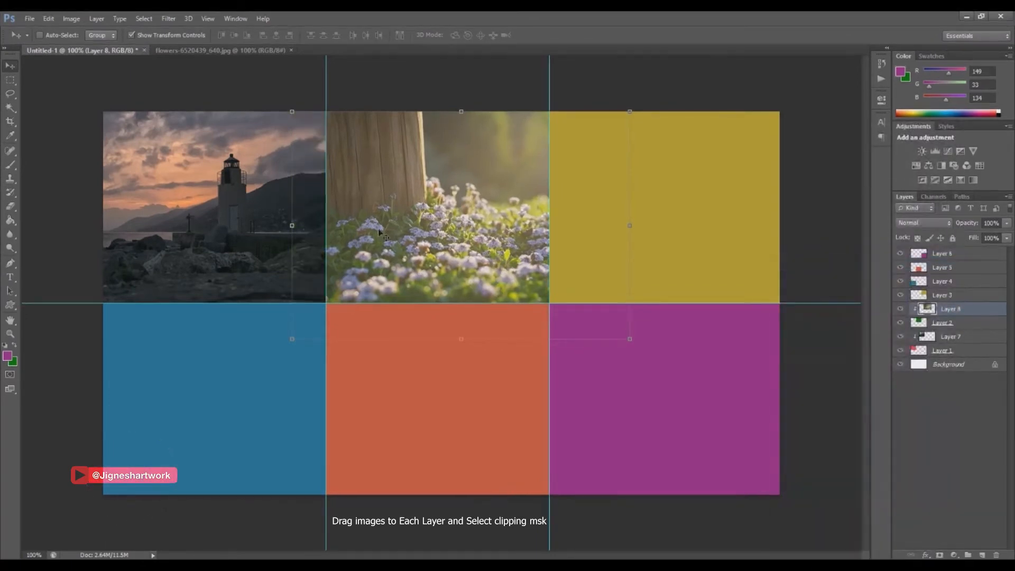
drag(475, 238, 475, 238)
Close the separate flowers image and place park-6549851_640 above the yellow cell's layer in the grid document
click(967, 296)
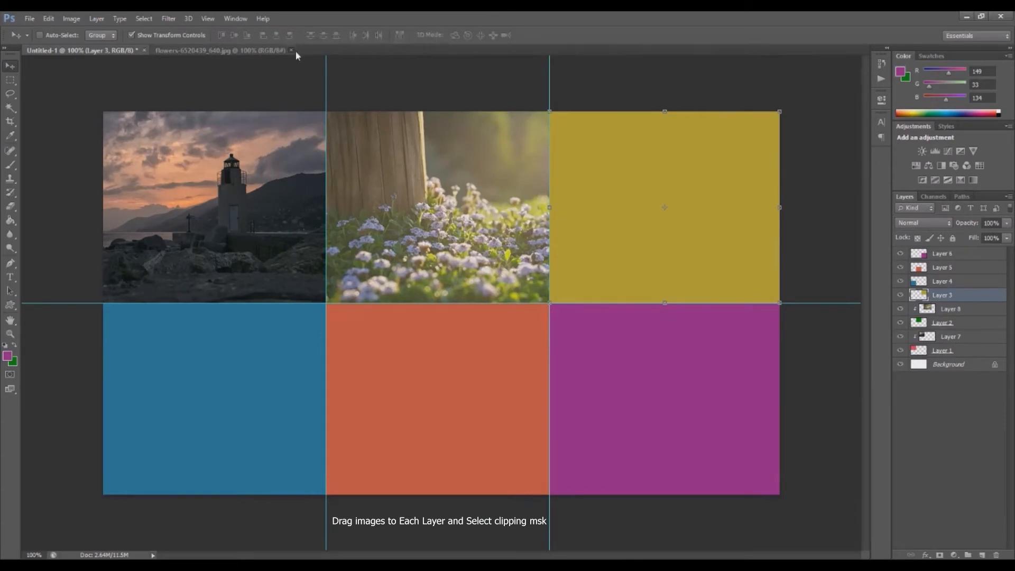
click(291, 50)
key(ctrl+o)
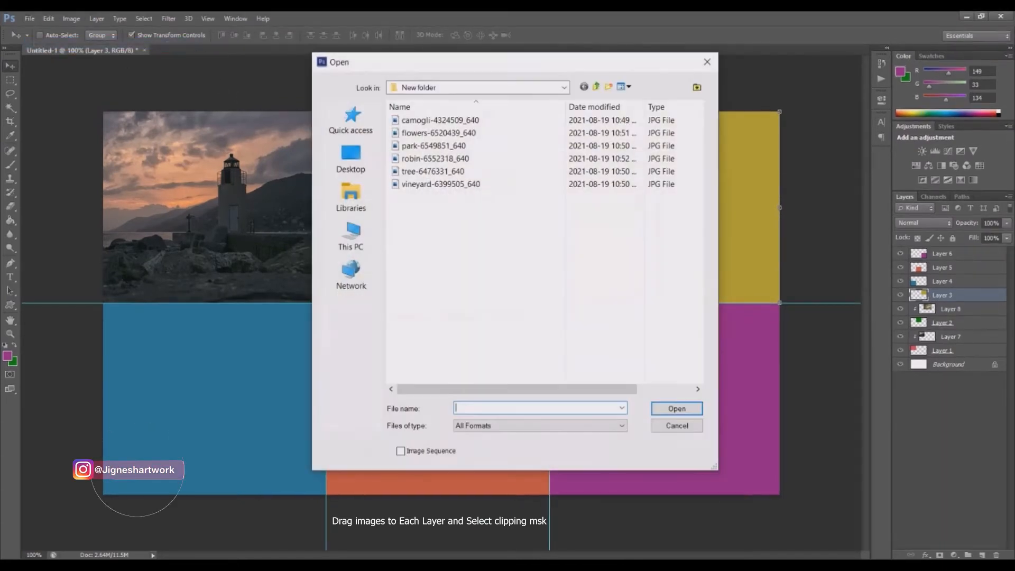
click(433, 148)
click(676, 409)
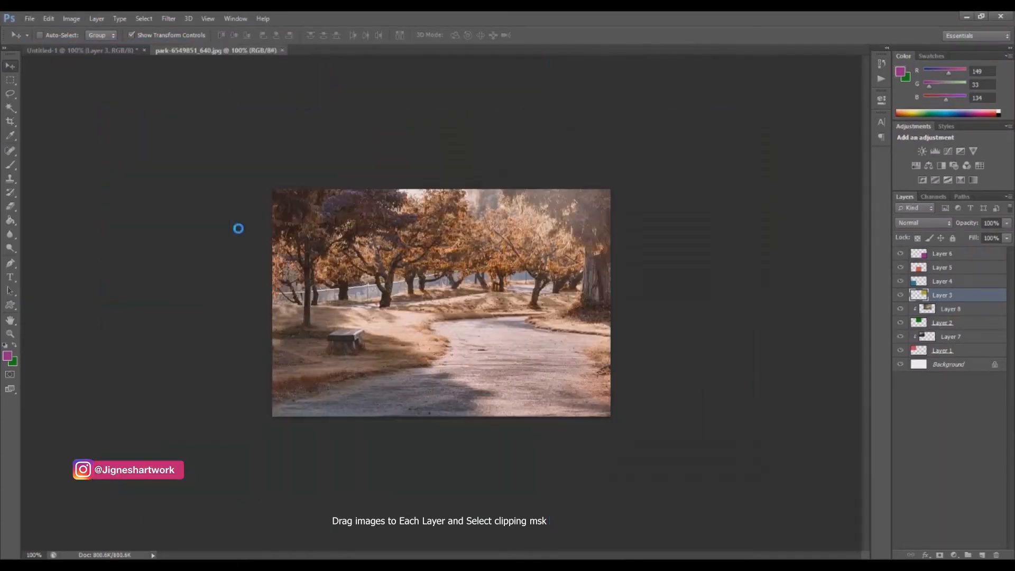
drag(103, 57, 635, 196)
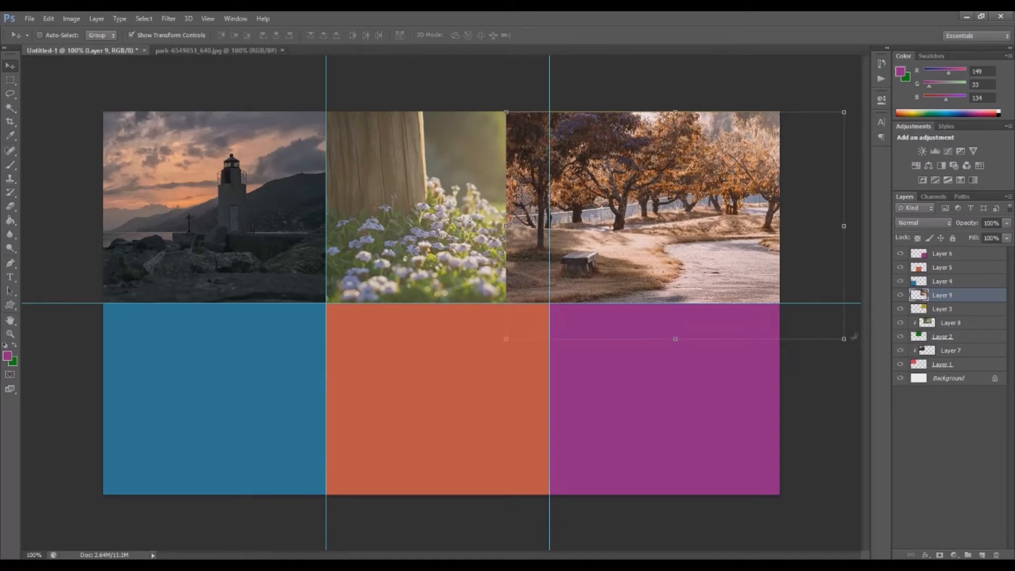
Scale the park photo to about 85%, align it over the upper-right cell and clip it to the yellow layer
drag(844, 339, 793, 305)
drag(709, 267, 733, 268)
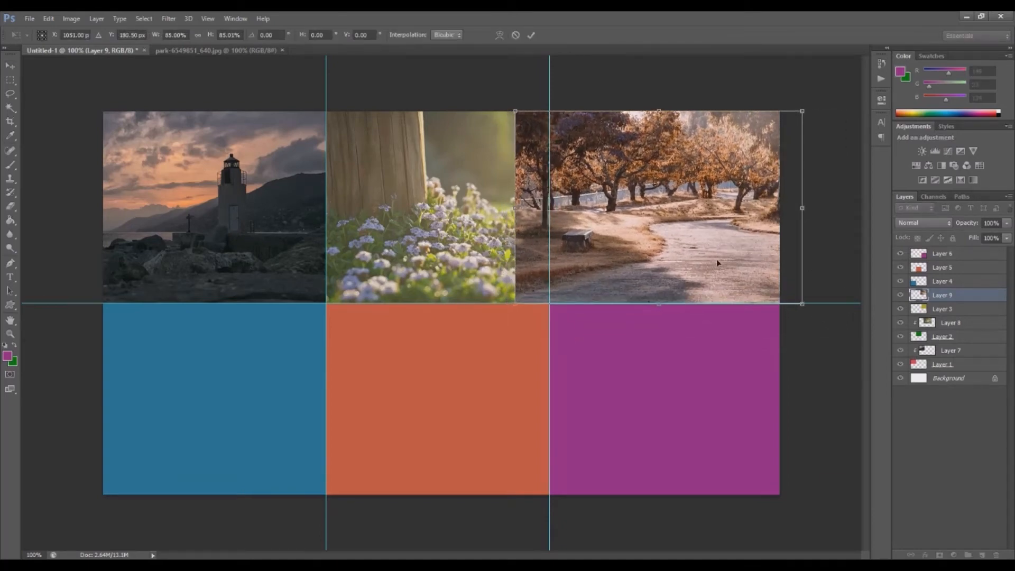
key(Down)
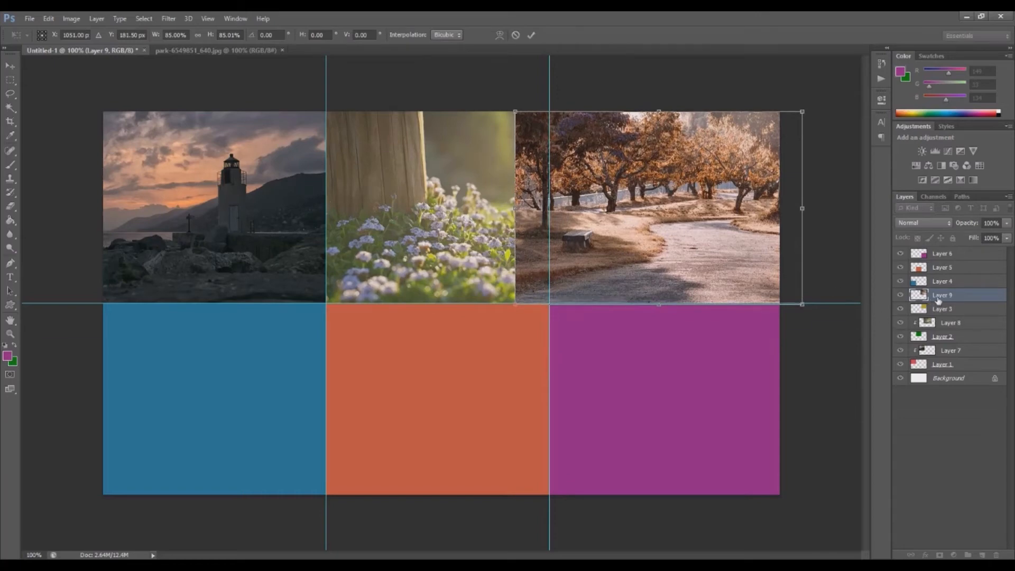
click(530, 35)
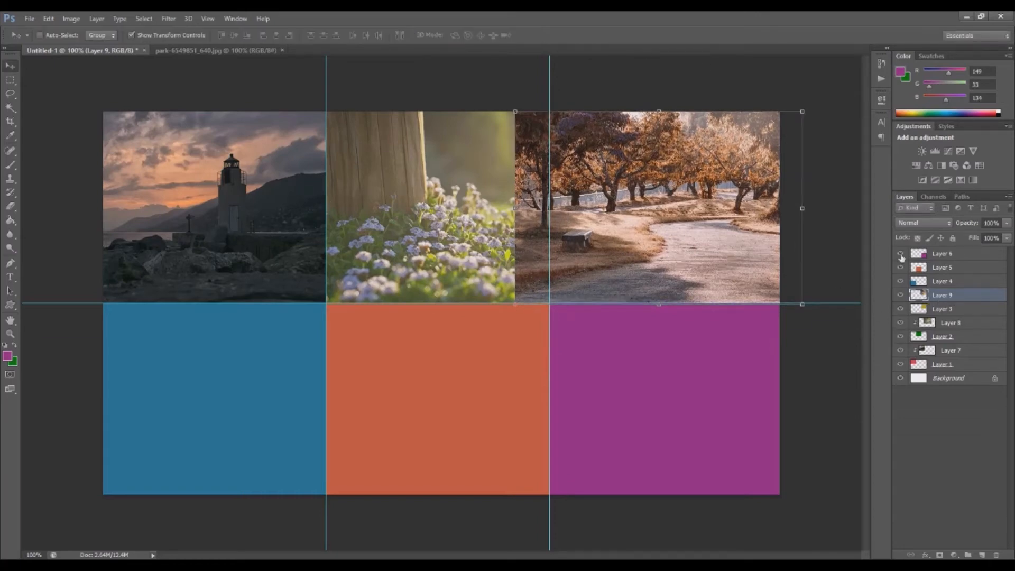
key(ctrl+alt+g)
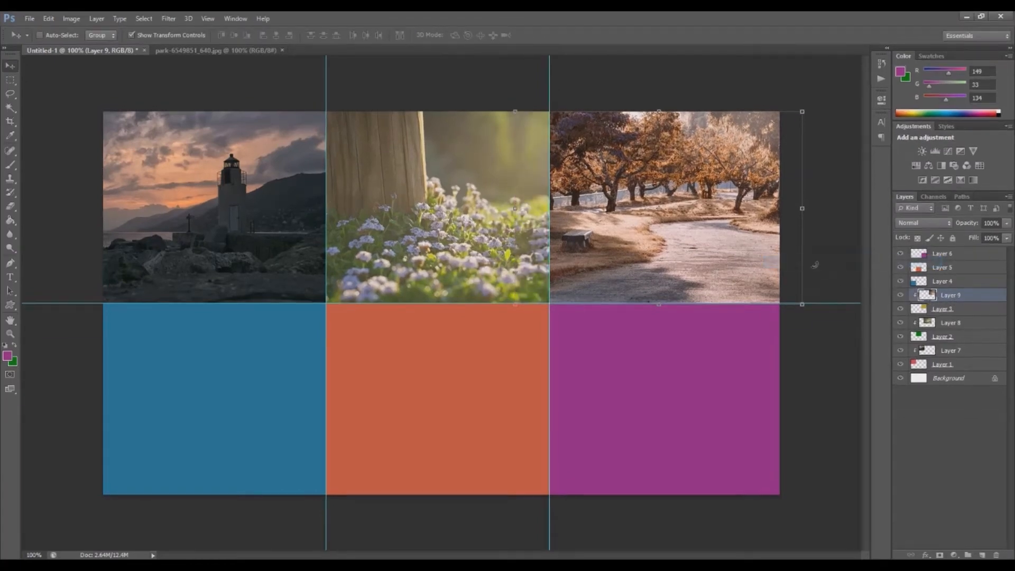
Select the blue cell's layer, close the separate park image and open robin-6552318_640
click(961, 282)
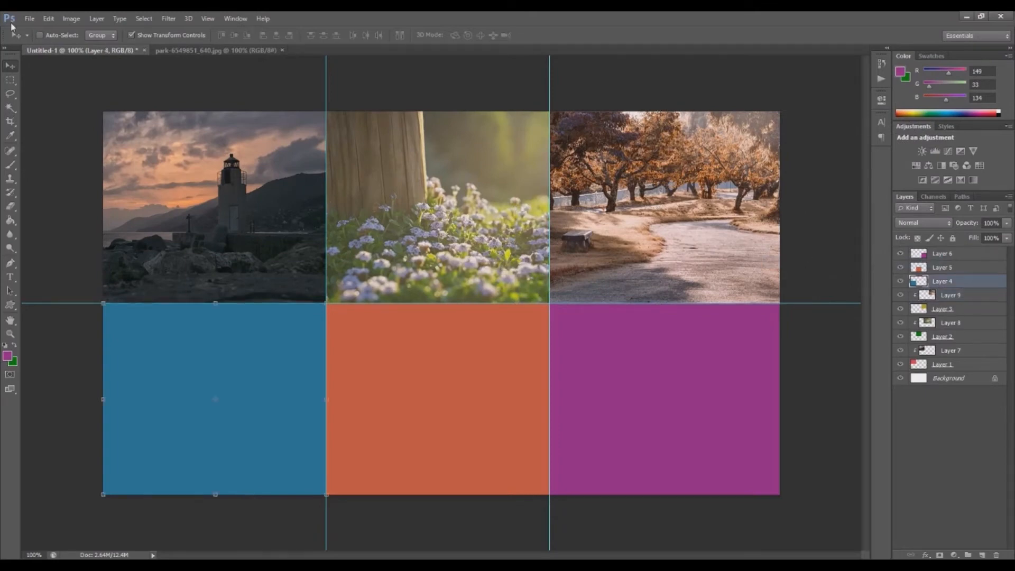
click(282, 50)
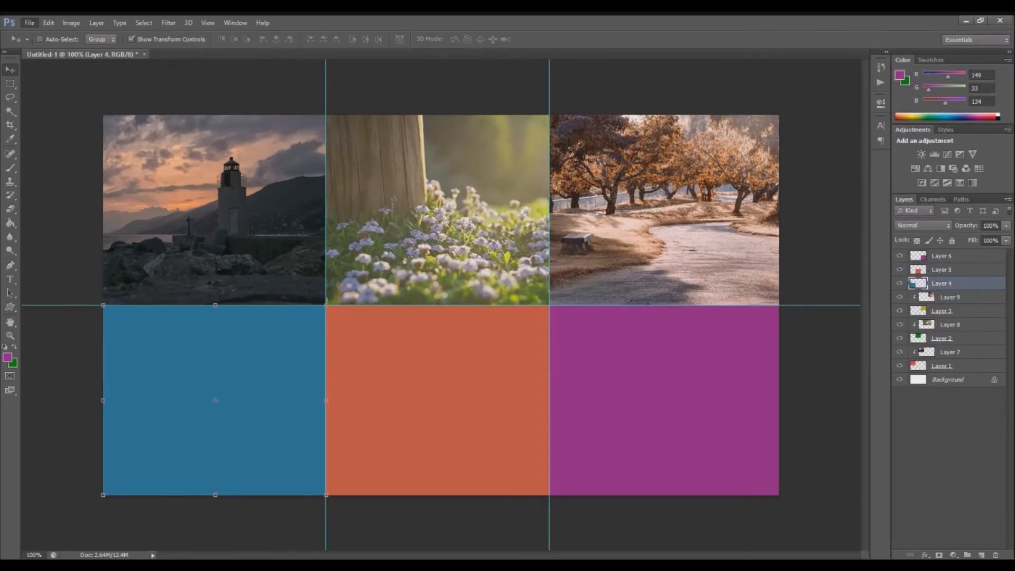
key(ctrl+o)
click(435, 159)
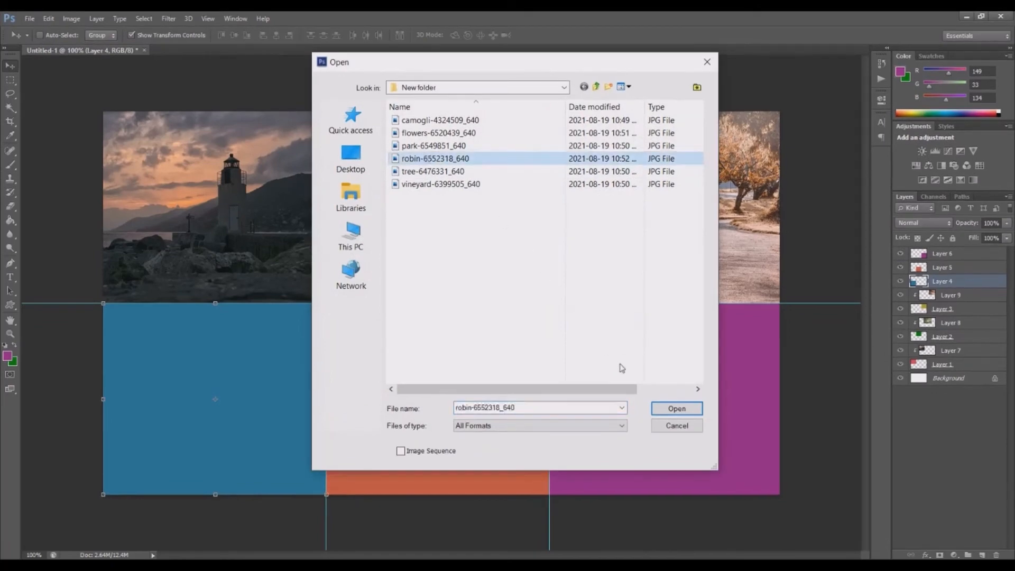
click(677, 410)
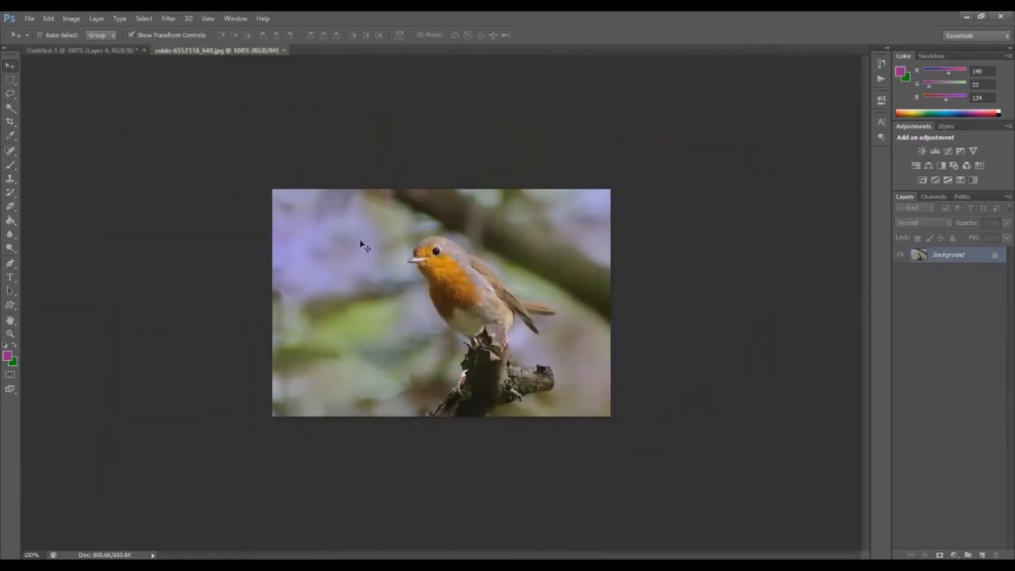
Place the robin photo above the blue cell's layer, position it over the lower-left cell and clip it to that layer
click(84, 50)
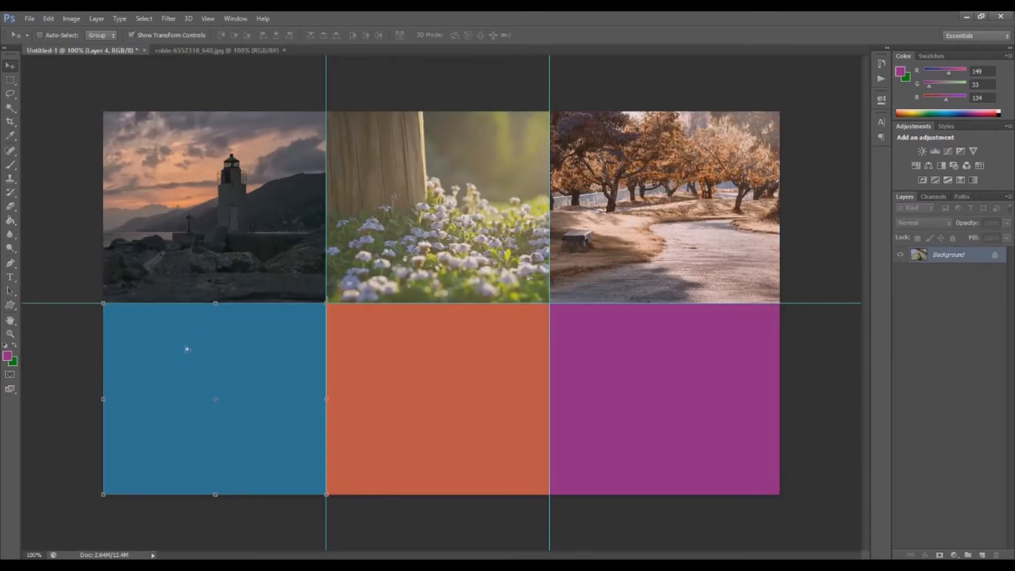
key(ctrl+v)
mouse_move(180, 360)
mouse_down()
mouse_move(200, 369)
mouse_move(162, 359)
mouse_up()
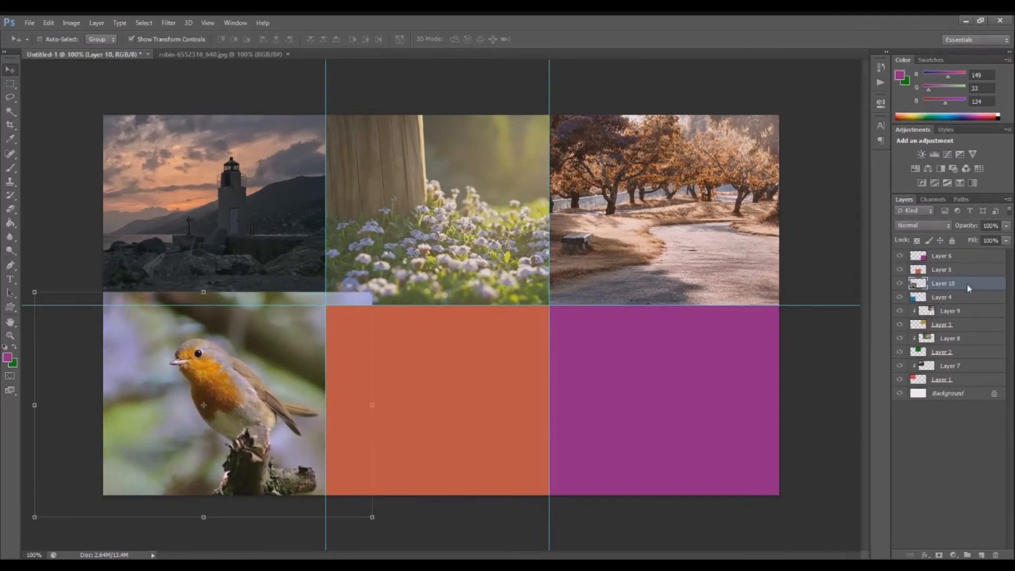
click(857, 262)
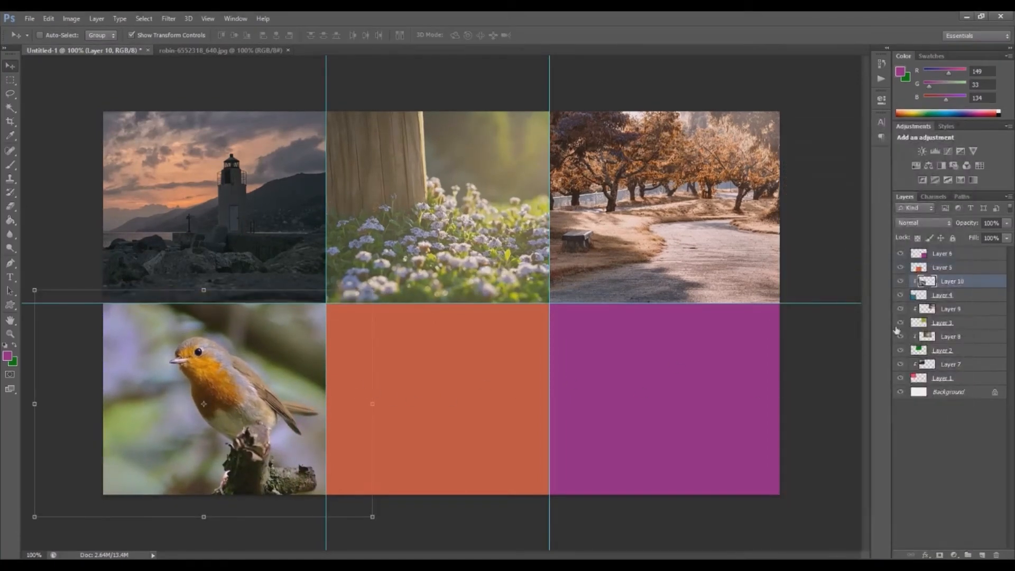
Open tree-6476331_640 and place it above the orange cell's layer in the grid document
click(943, 268)
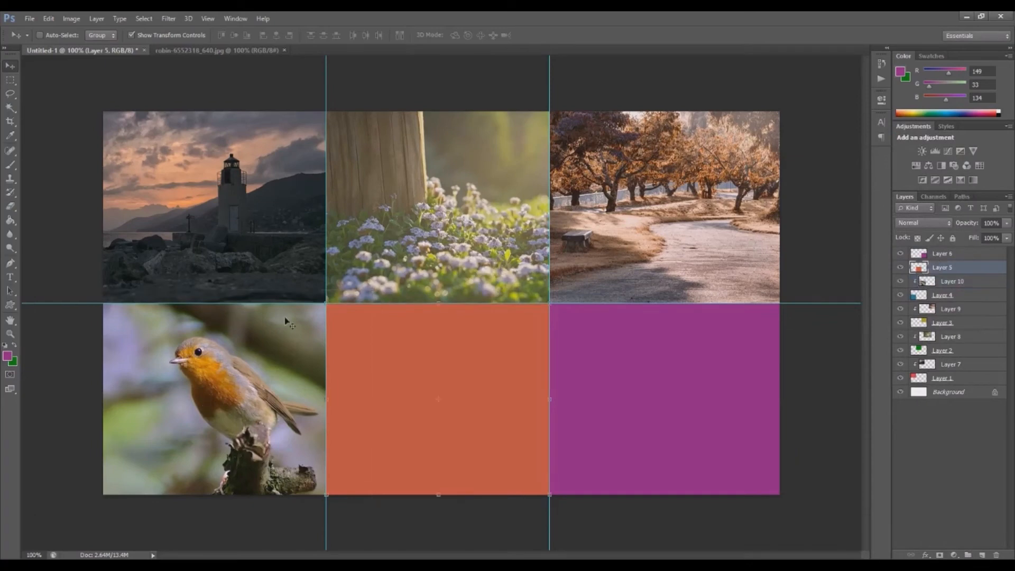
click(28, 20)
click(40, 40)
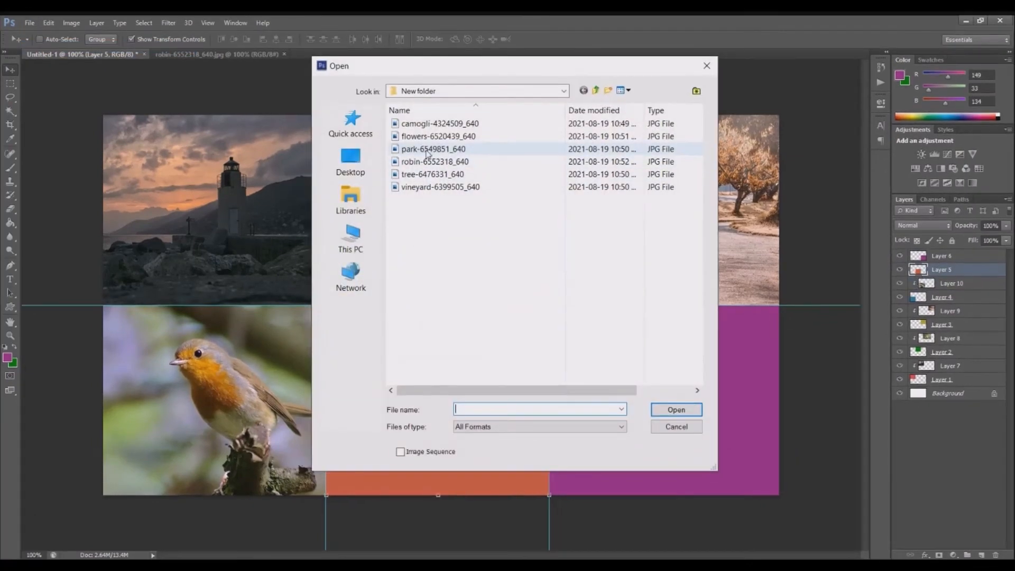
click(429, 174)
click(677, 409)
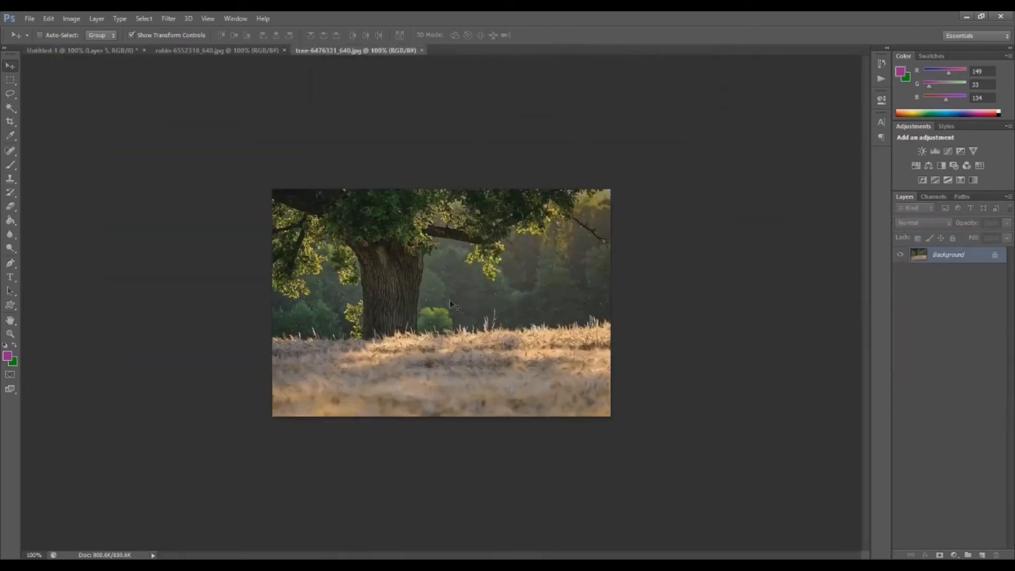
drag(411, 312, 483, 424)
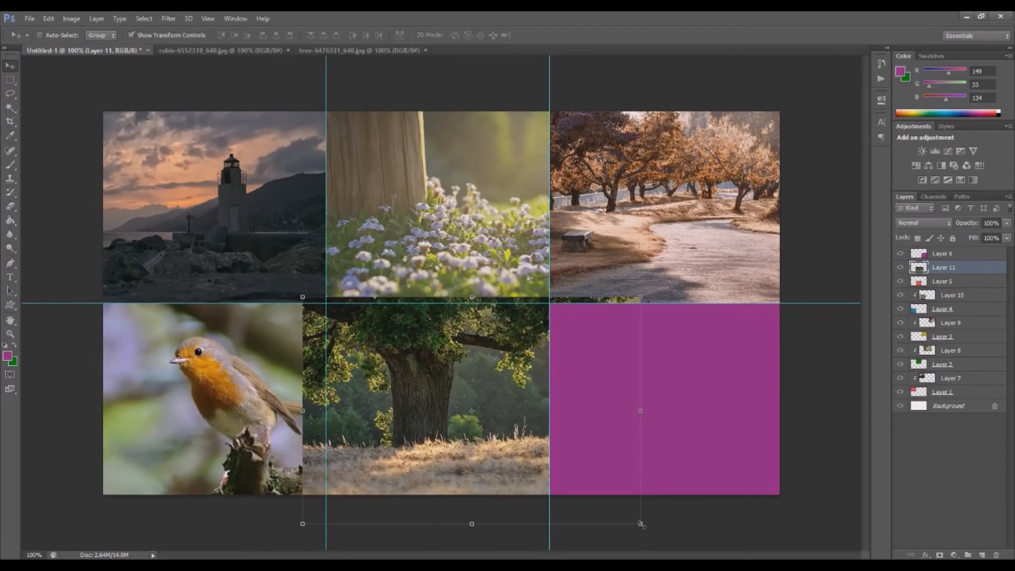
Scale the tree photo to about 86%, align it over the lower-middle cell and clip it to the orange layer
drag(641, 525, 593, 492)
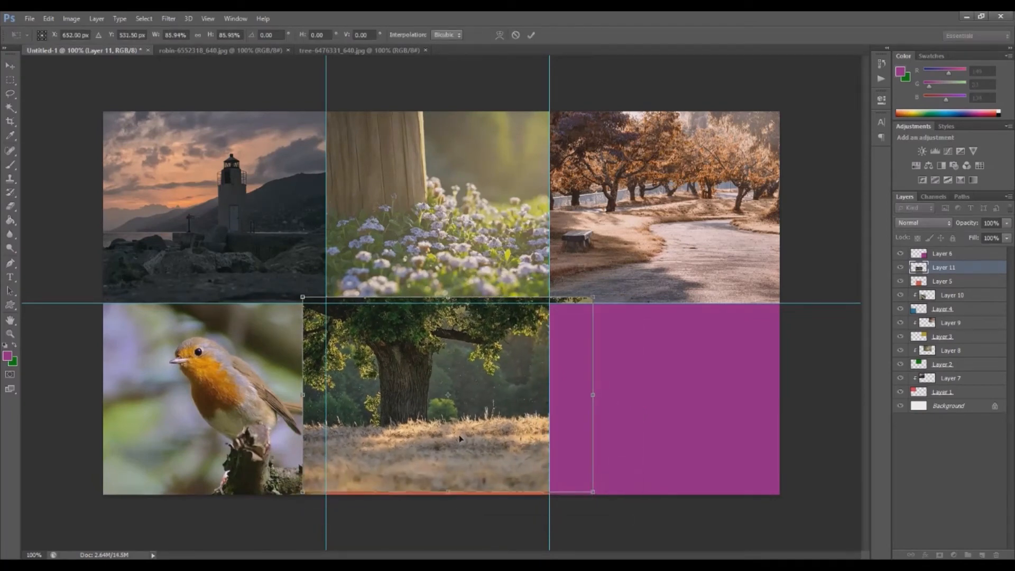
drag(460, 439, 457, 440)
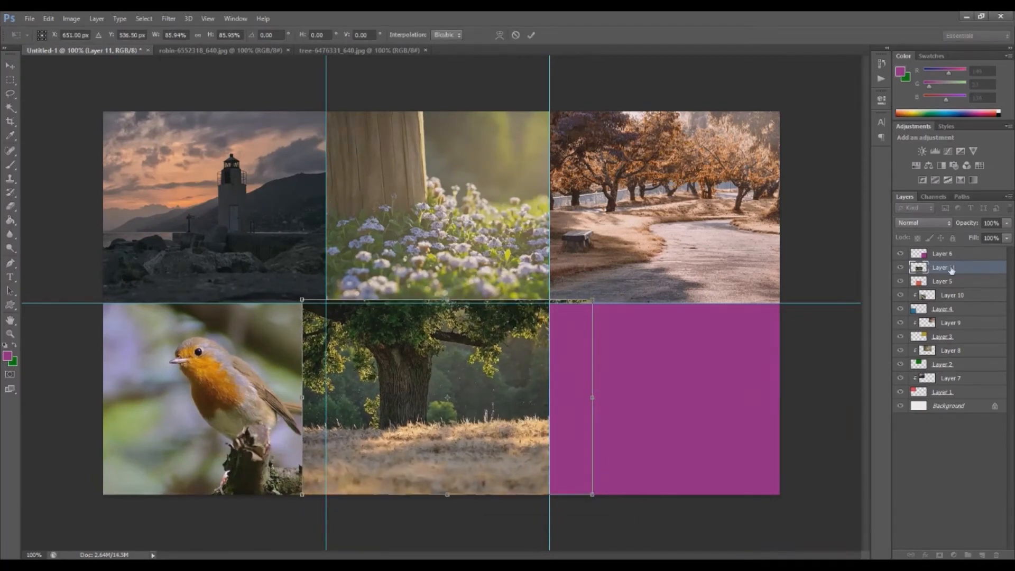
click(531, 35)
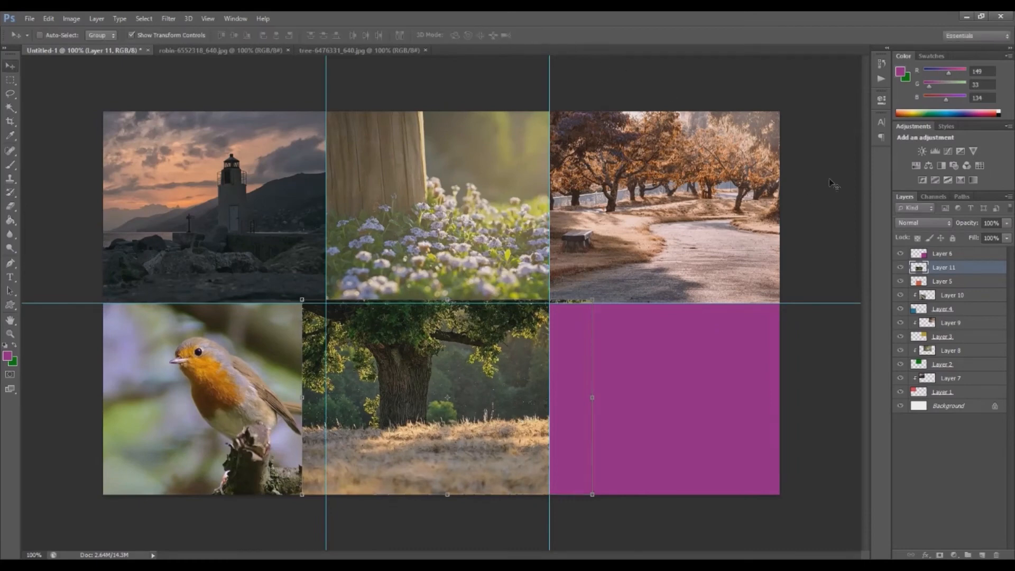
alt+click(952, 274)
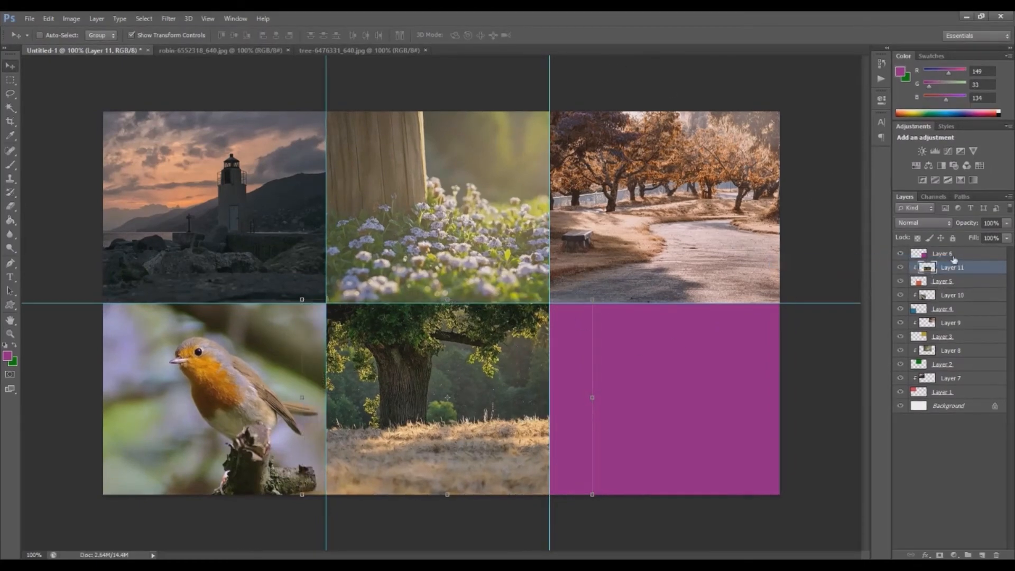
Select the purple cell's layer, close the separate robin and tree images, and open vineyard-6399505_640
click(953, 256)
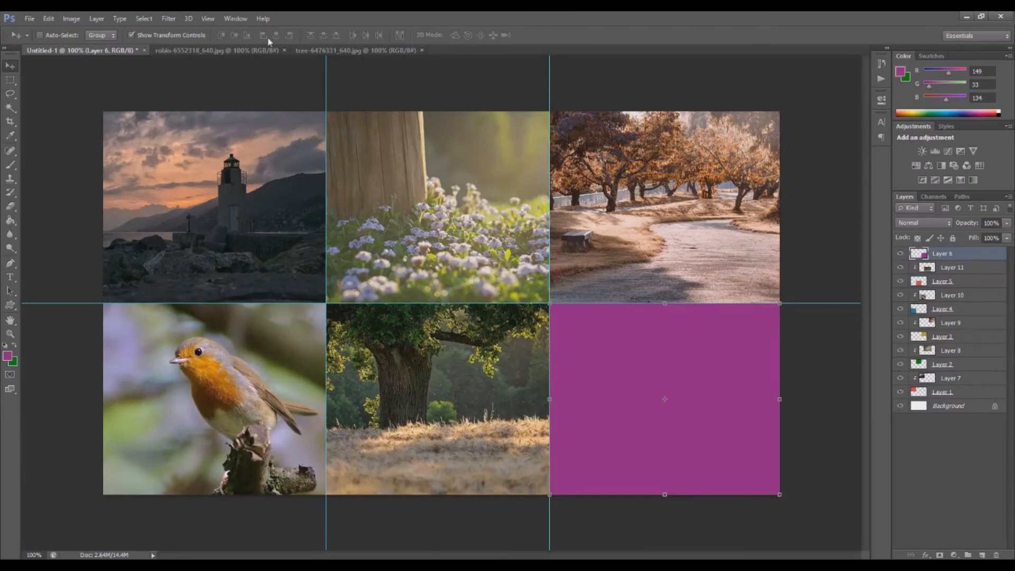
click(284, 50)
click(281, 50)
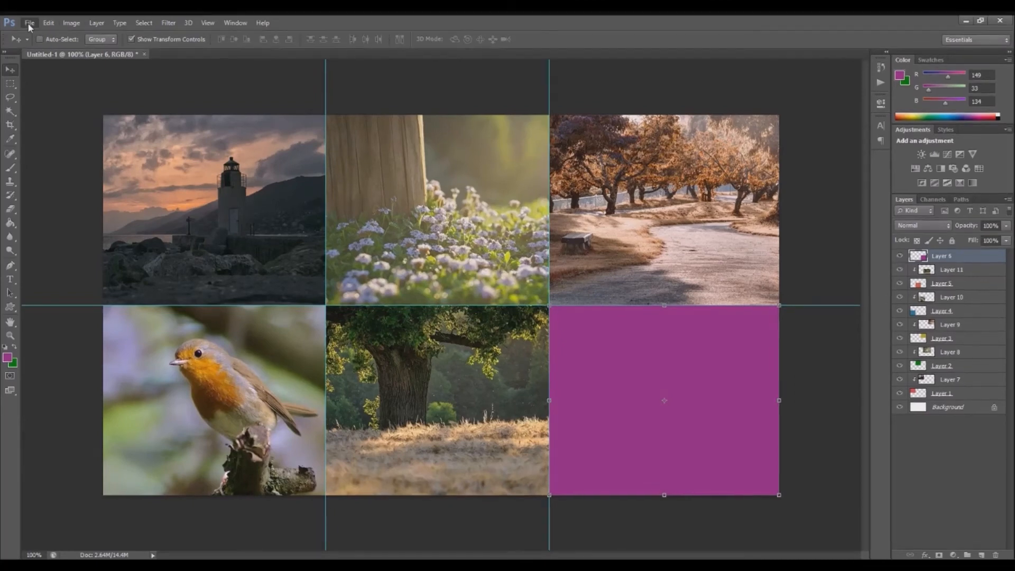
key(ctrl+o)
click(454, 184)
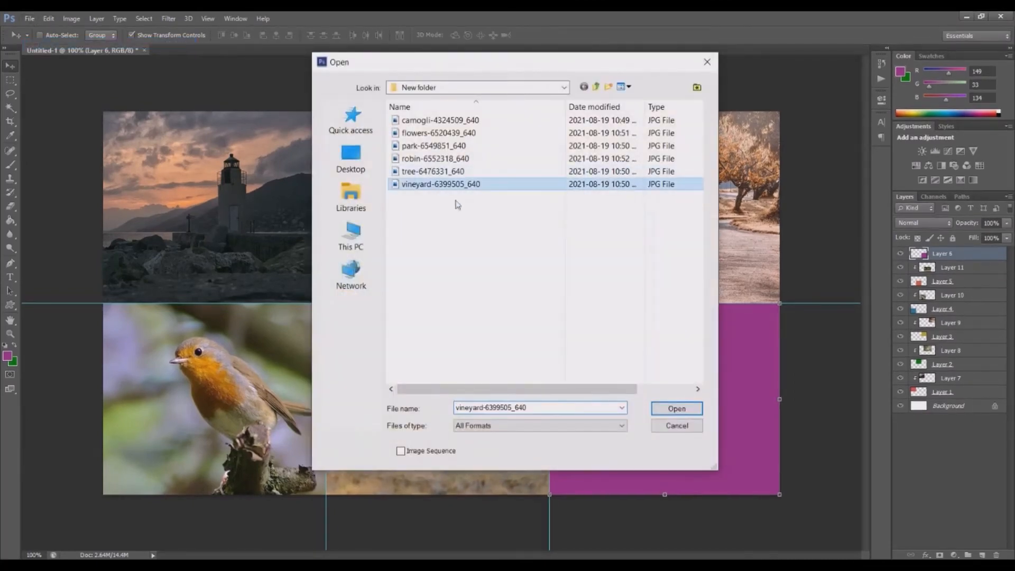
click(677, 408)
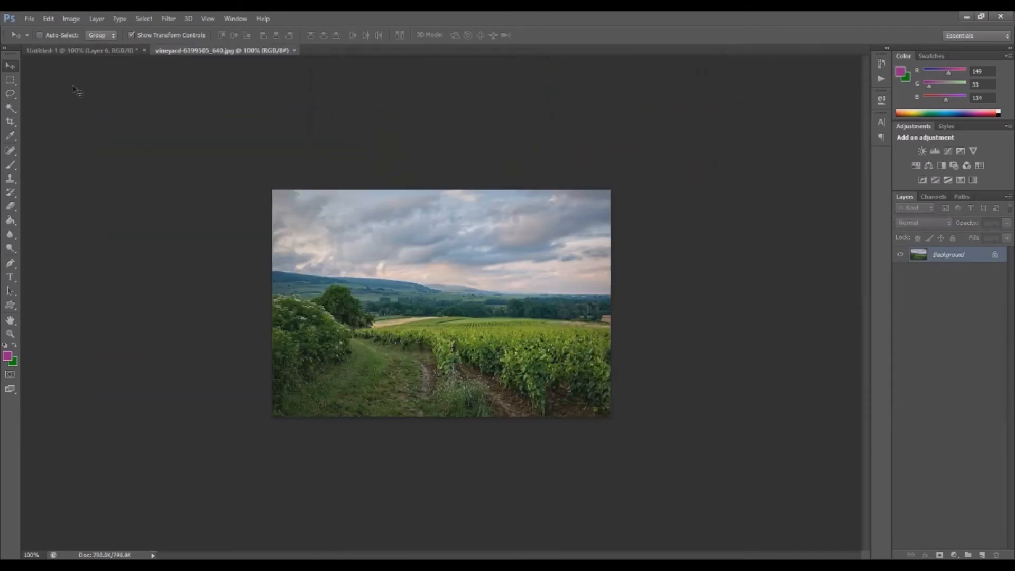
Place the vineyard photo over the lower-right cell, clip it to the purple layer and shift it slightly left
drag(290, 205, 663, 400)
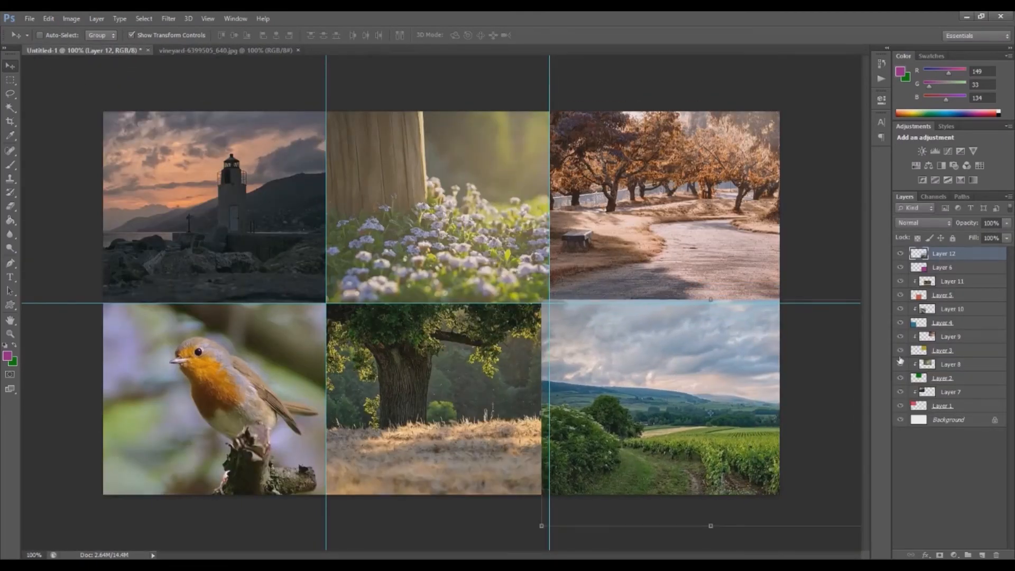
alt+click(982, 259)
drag(777, 400, 742, 397)
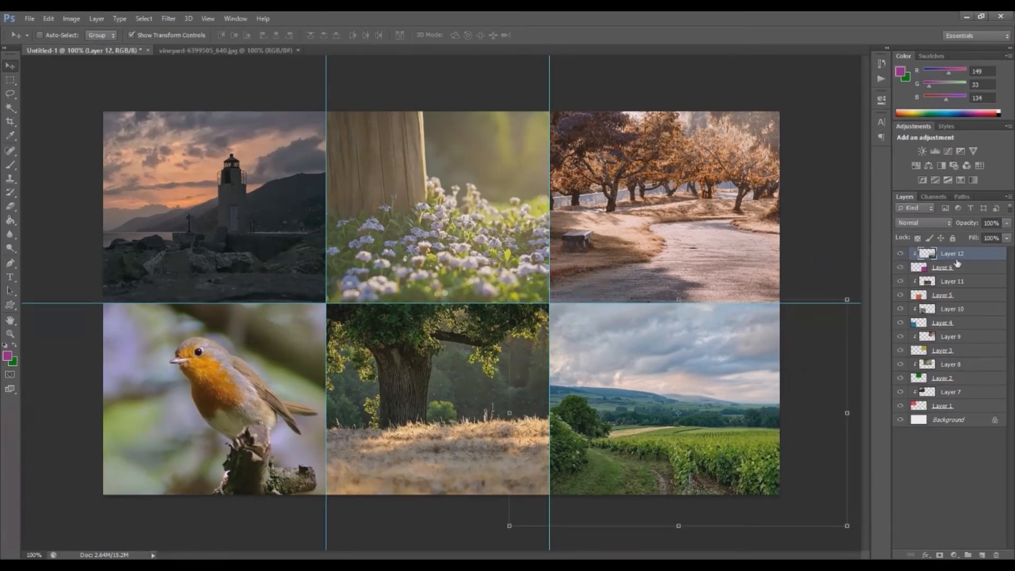
On a new layer above the photos, draw a purple rounded rectangle about 639 by 140 px with a 10 px radius across the collage's center
click(973, 296)
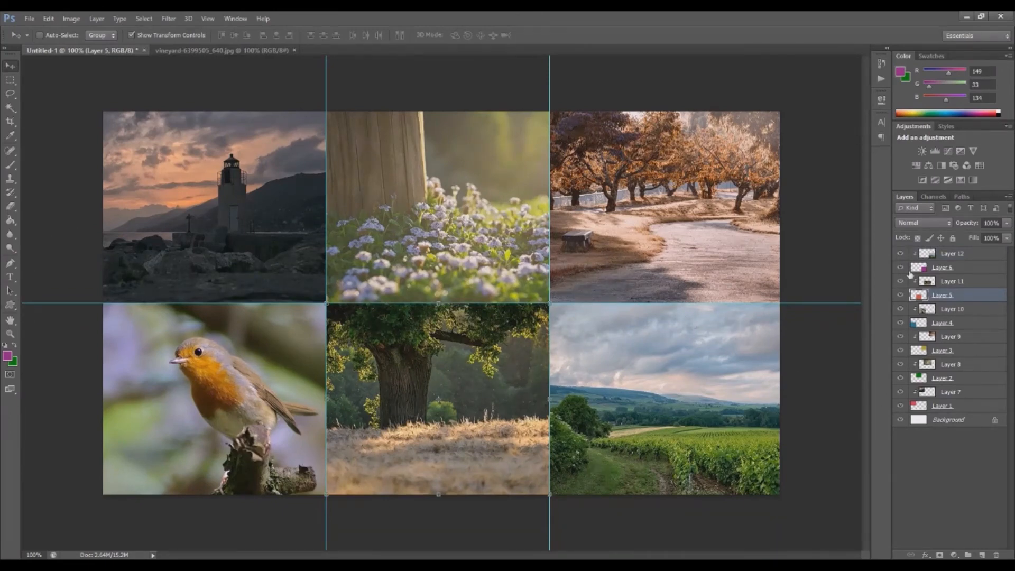
click(969, 256)
click(982, 555)
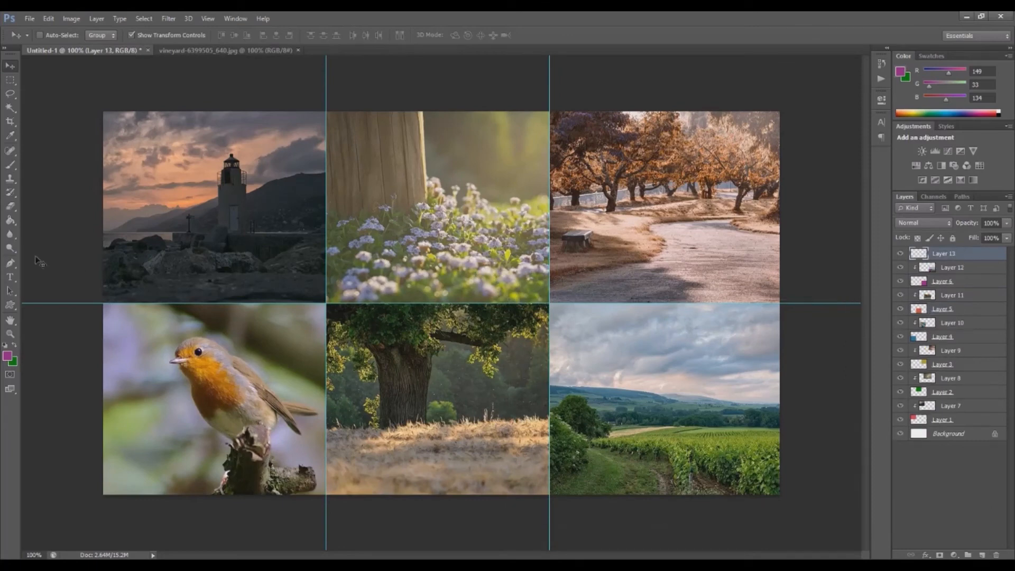
click(10, 305)
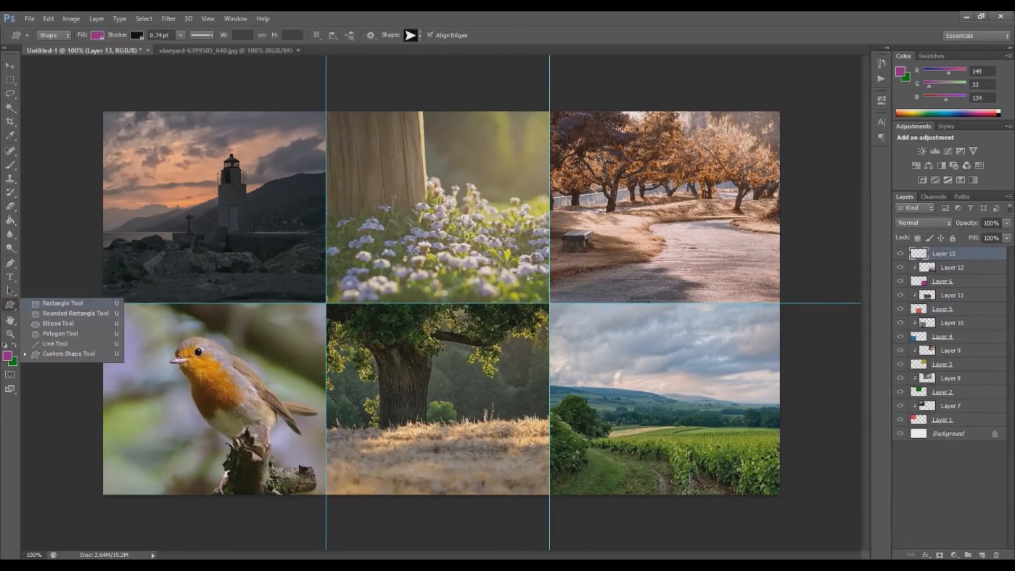
click(75, 313)
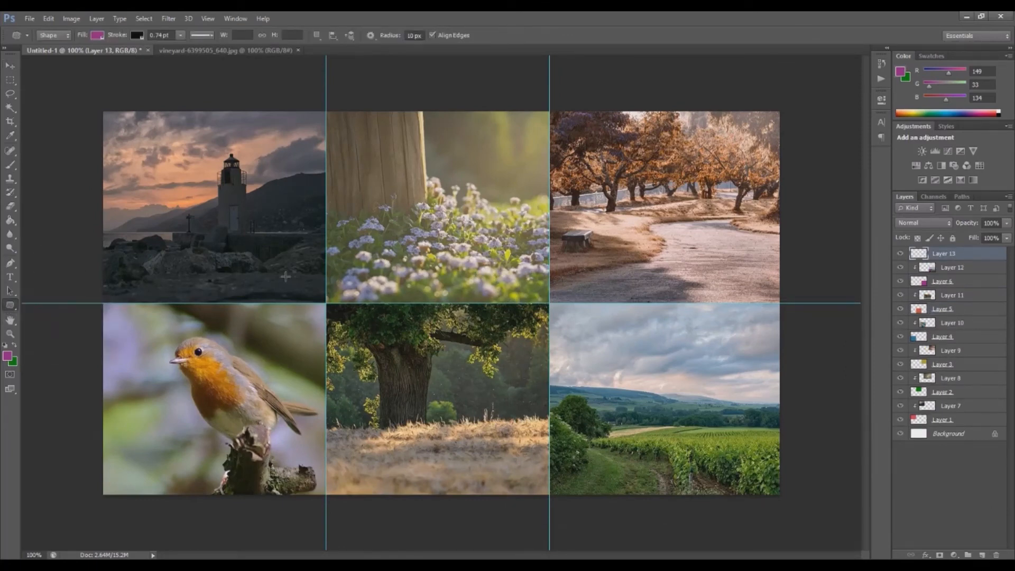
drag(270, 263, 609, 337)
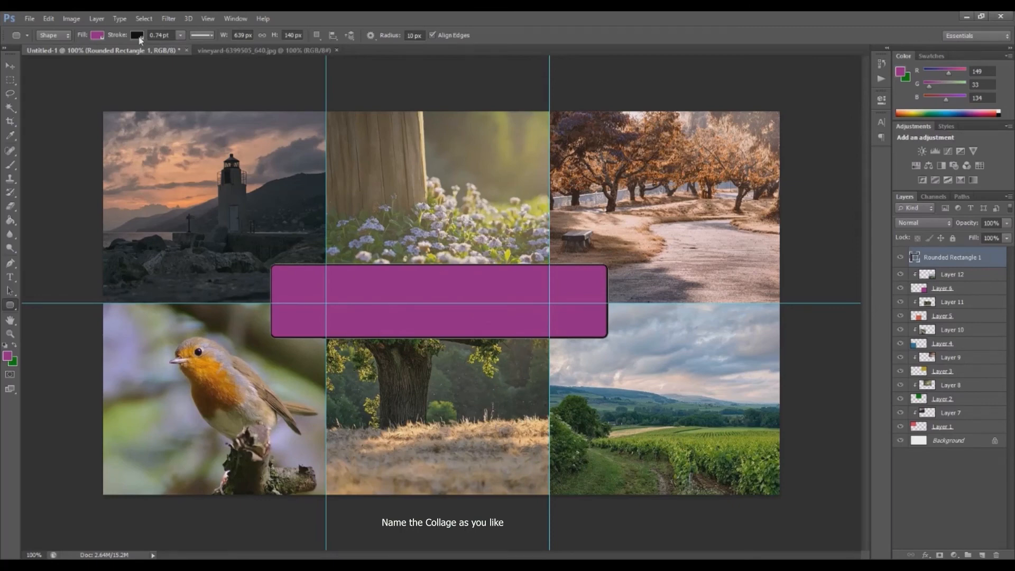
Remove the stroke from the purple rounded rectangle
click(138, 37)
click(90, 56)
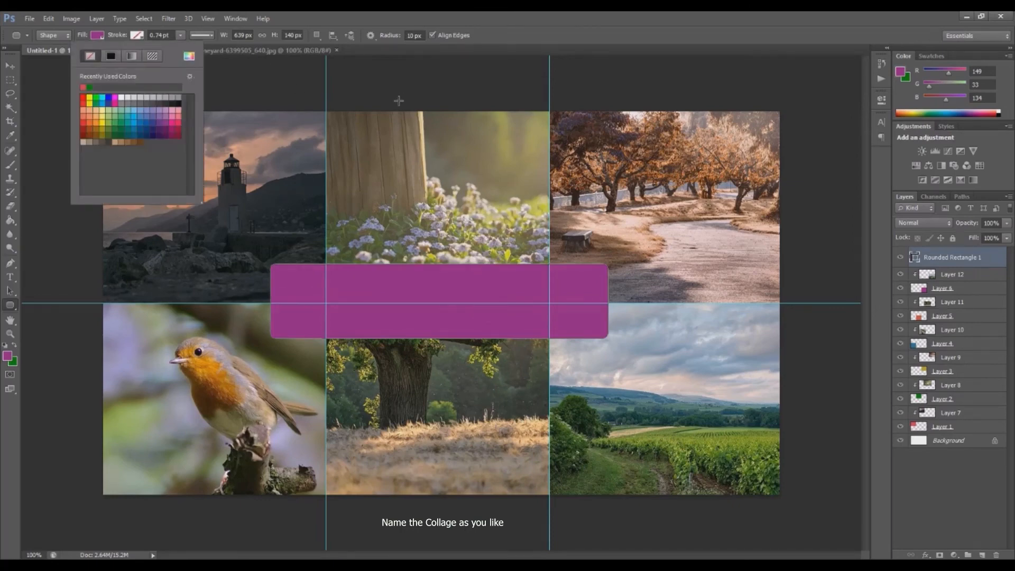
click(970, 280)
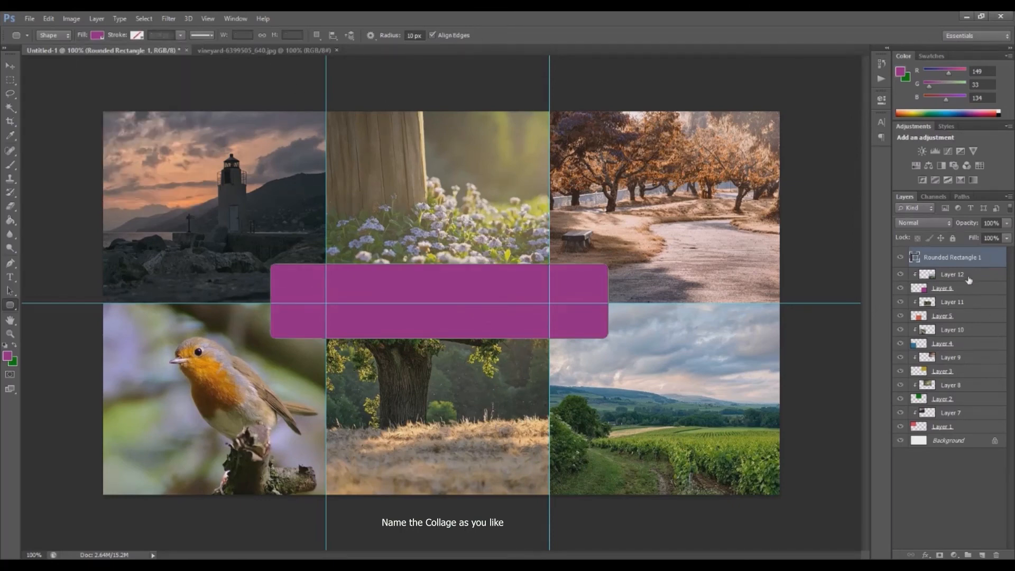
Clear the guides from the collage document
click(970, 276)
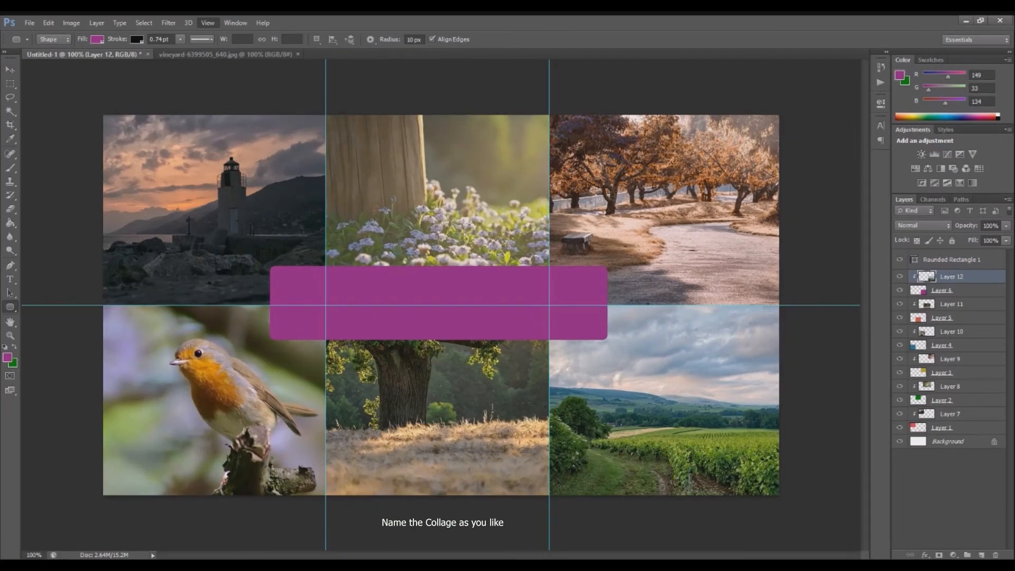
click(208, 23)
click(254, 299)
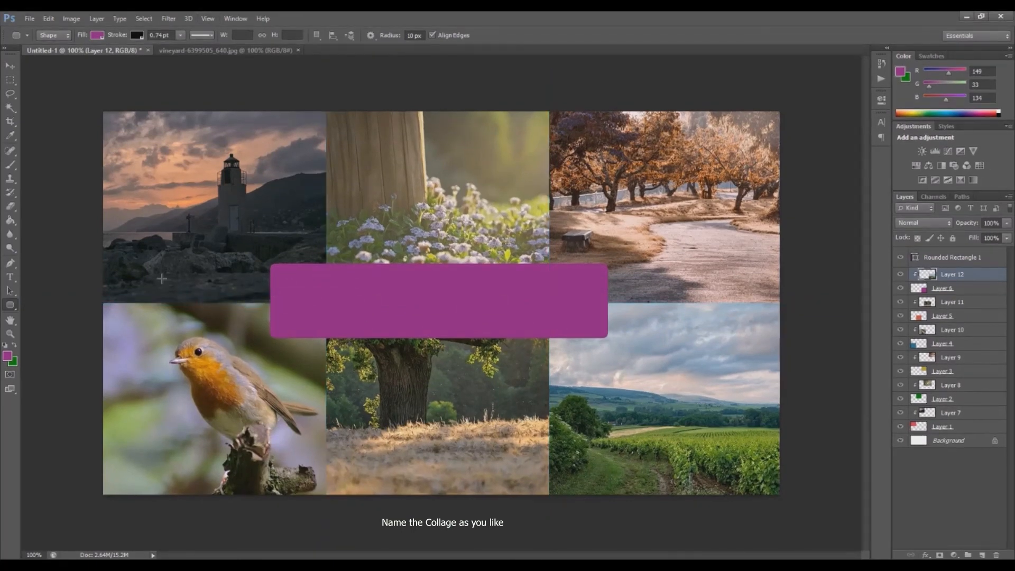
Add the text LOVE NATURE on its own layer above the rounded rectangle
click(10, 277)
click(983, 258)
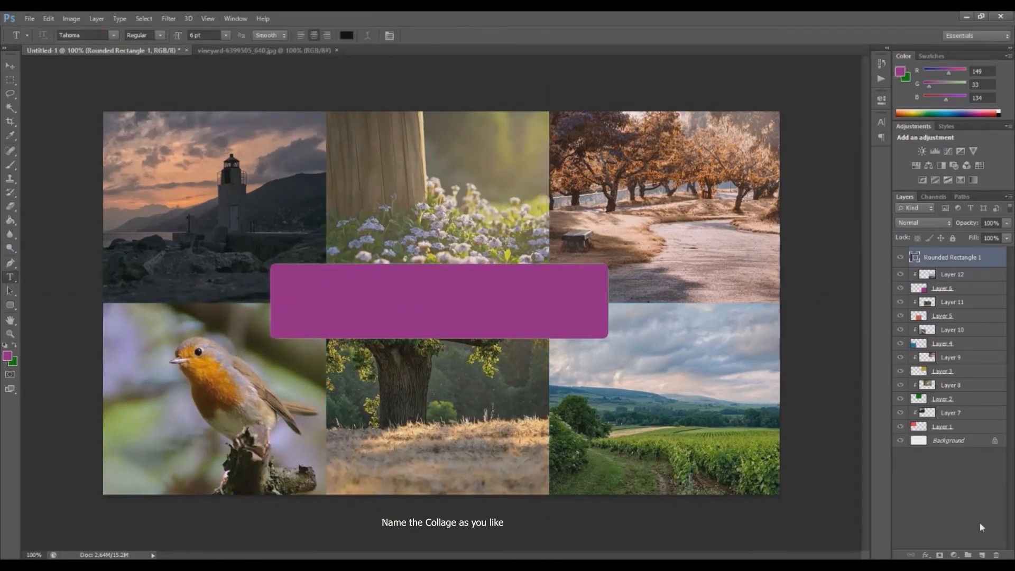
click(318, 258)
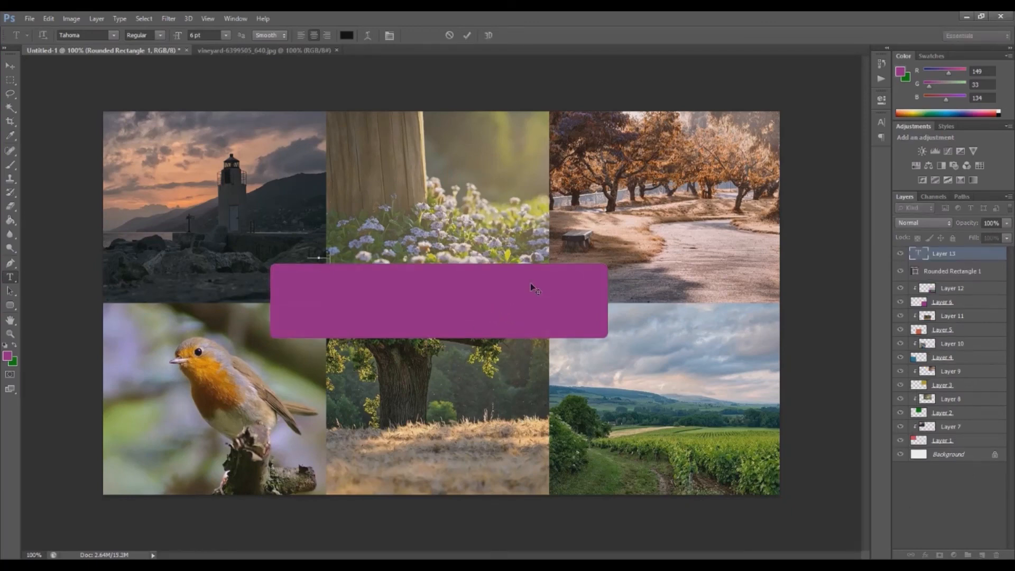
text(LOVE NAture)
key(BackSpace)
key(BackSpace)
key(BackSpace)
key(BackSpace)
text(TURE)
Change the LOVE NATURE text color to off-white f9fdf9
triple_click(318, 255)
click(347, 35)
click(722, 207)
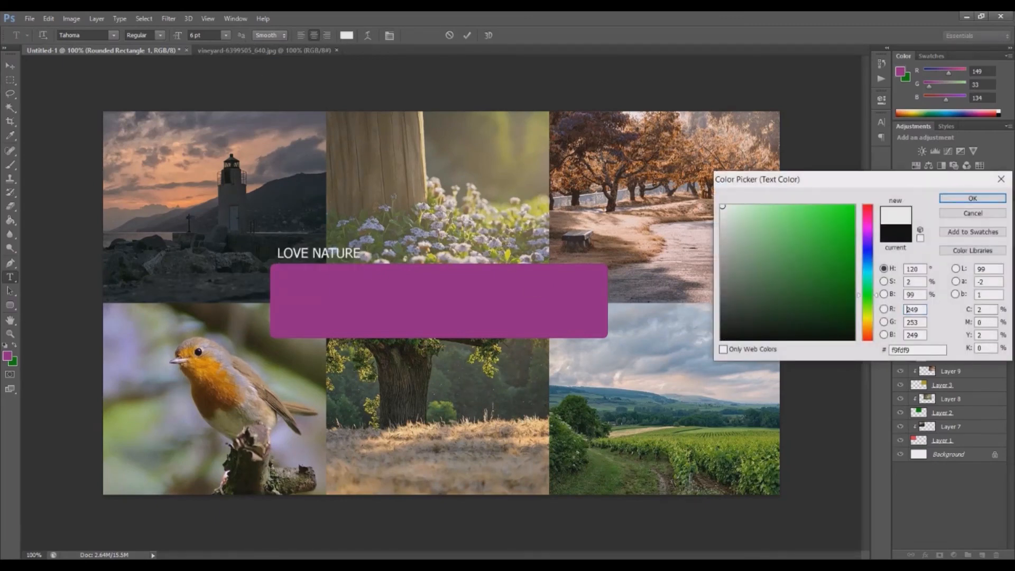
click(987, 200)
Move the LOVE NATURE text onto the purple banner, enlarge it to about 19 pt and nudge it down toward the banner's center
drag(532, 286, 650, 335)
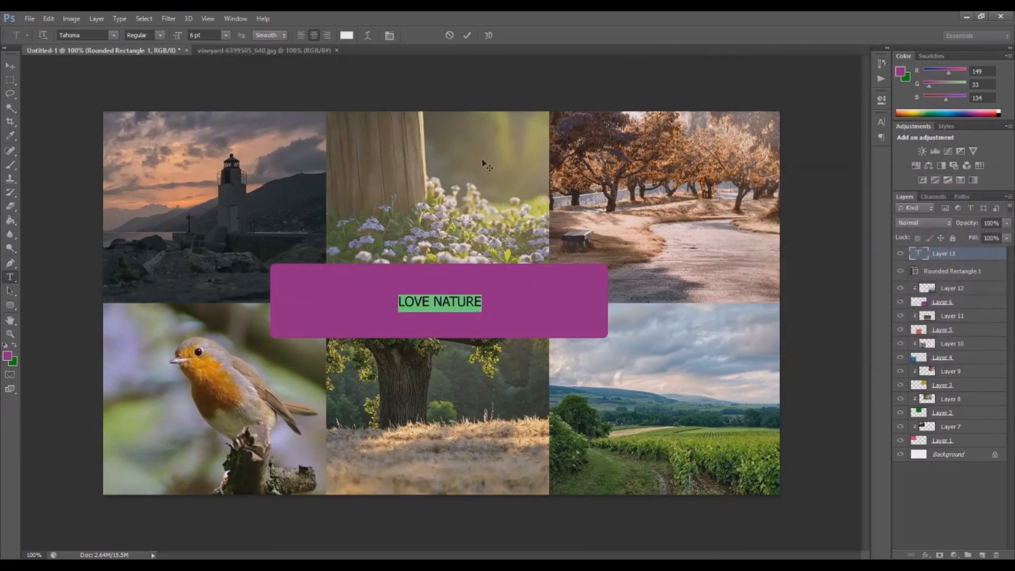
drag(176, 37, 182, 37)
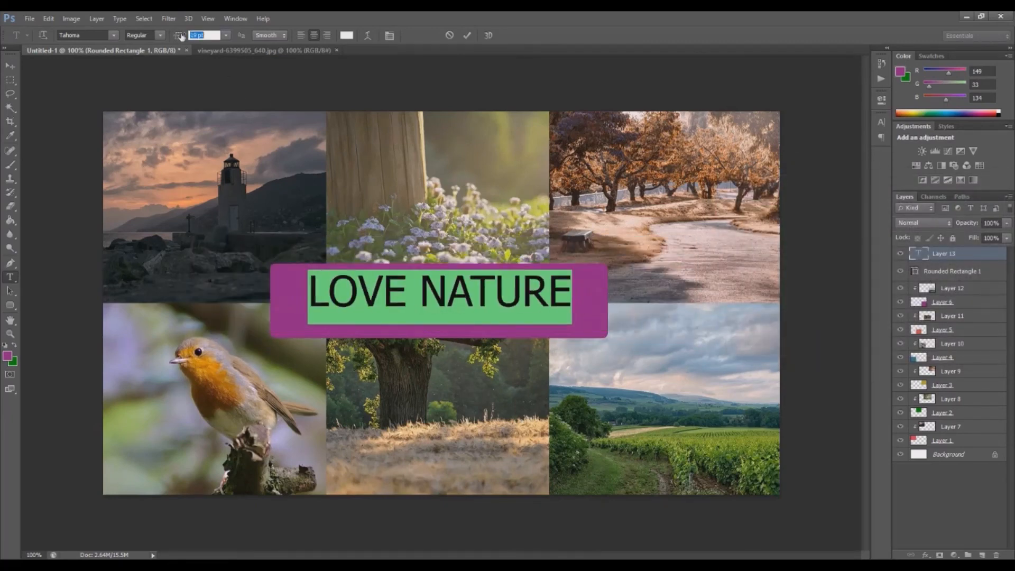
click(10, 66)
key(Down)
key(Down)
key(Down)
key(Down)
key(Down)
key(Down)
key(Down)
key(Down)
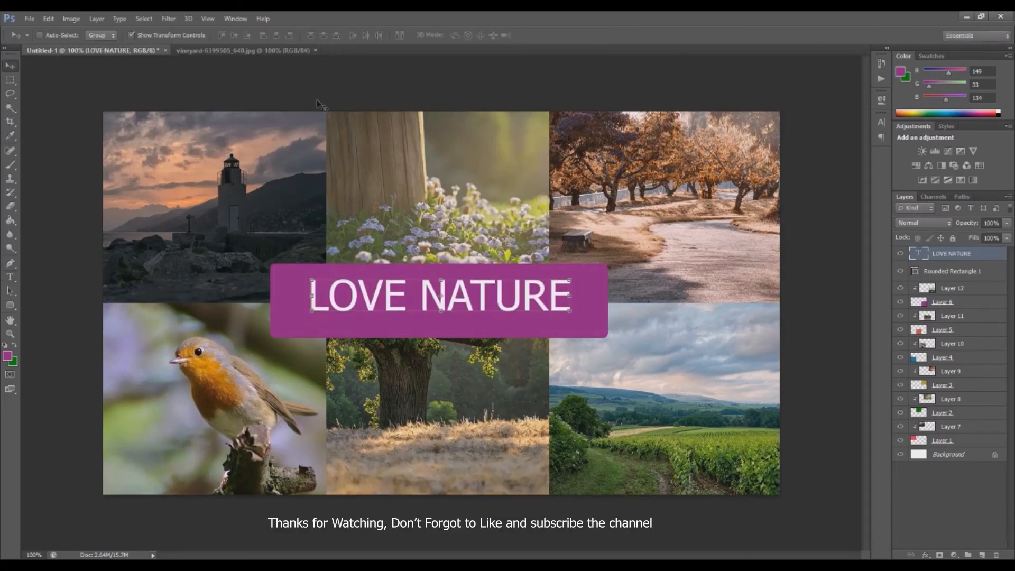
click(10, 207)
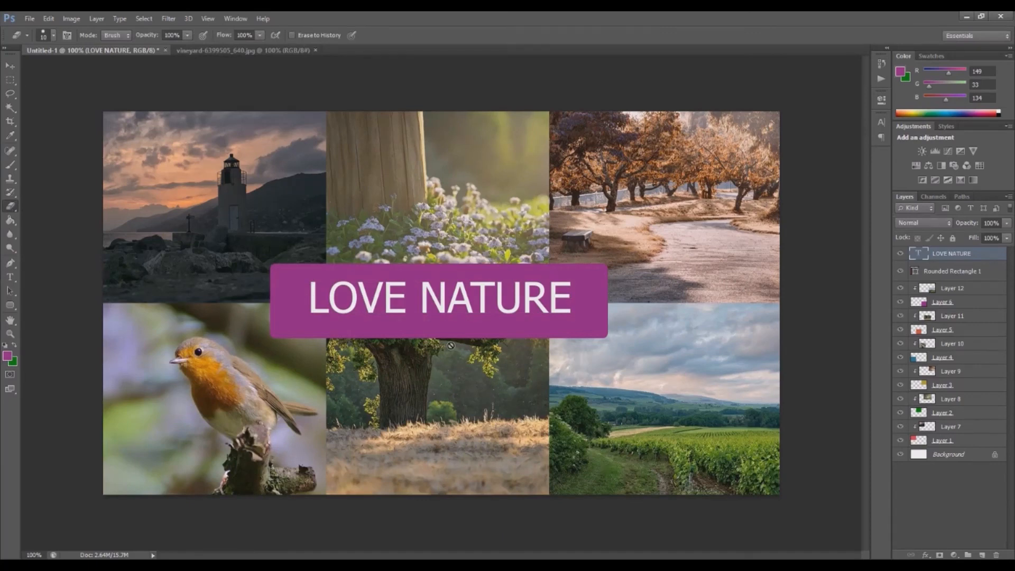